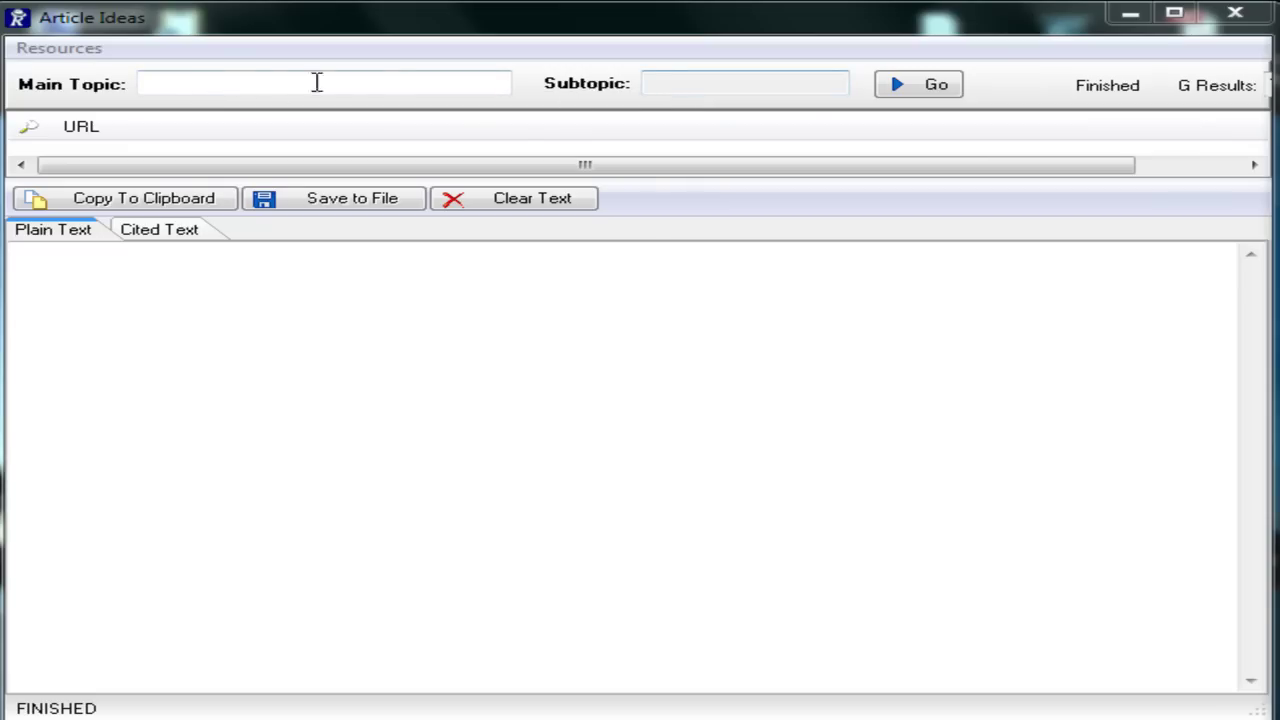
# - Switch the empty results pane to the Cited Text view before entering any topic
pyautogui.click(221, 83)
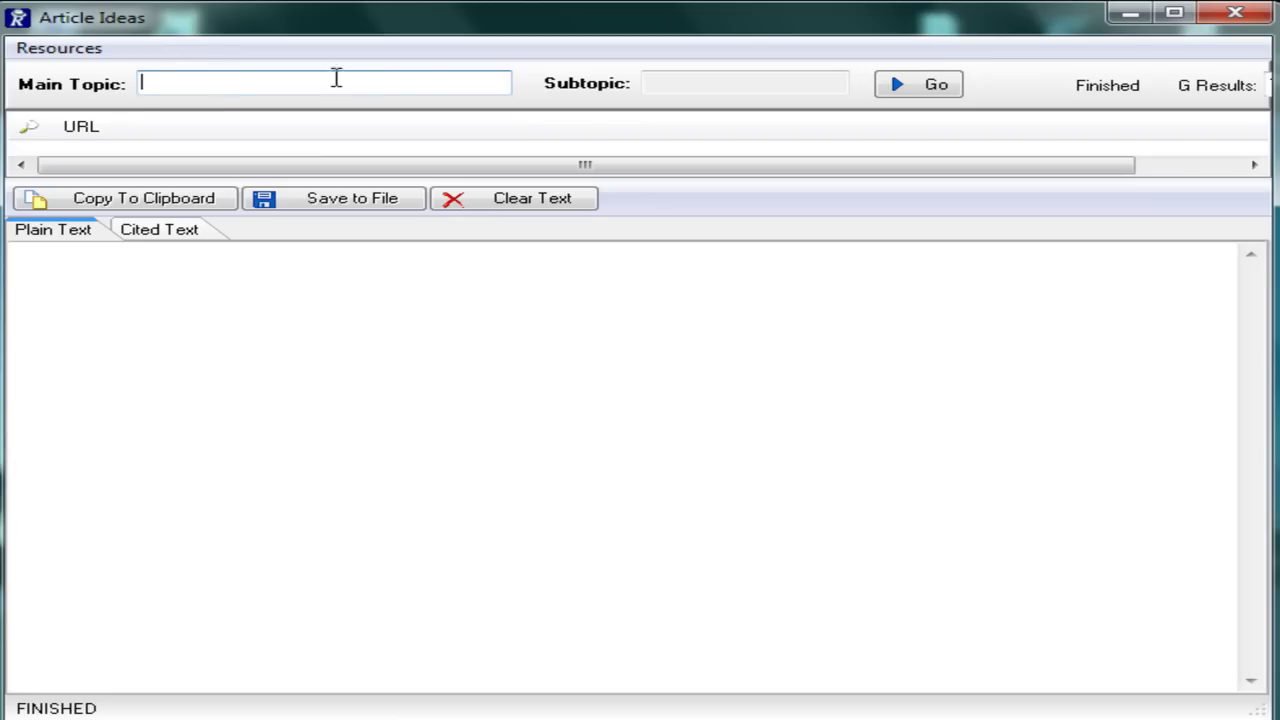
pyautogui.click(683, 84)
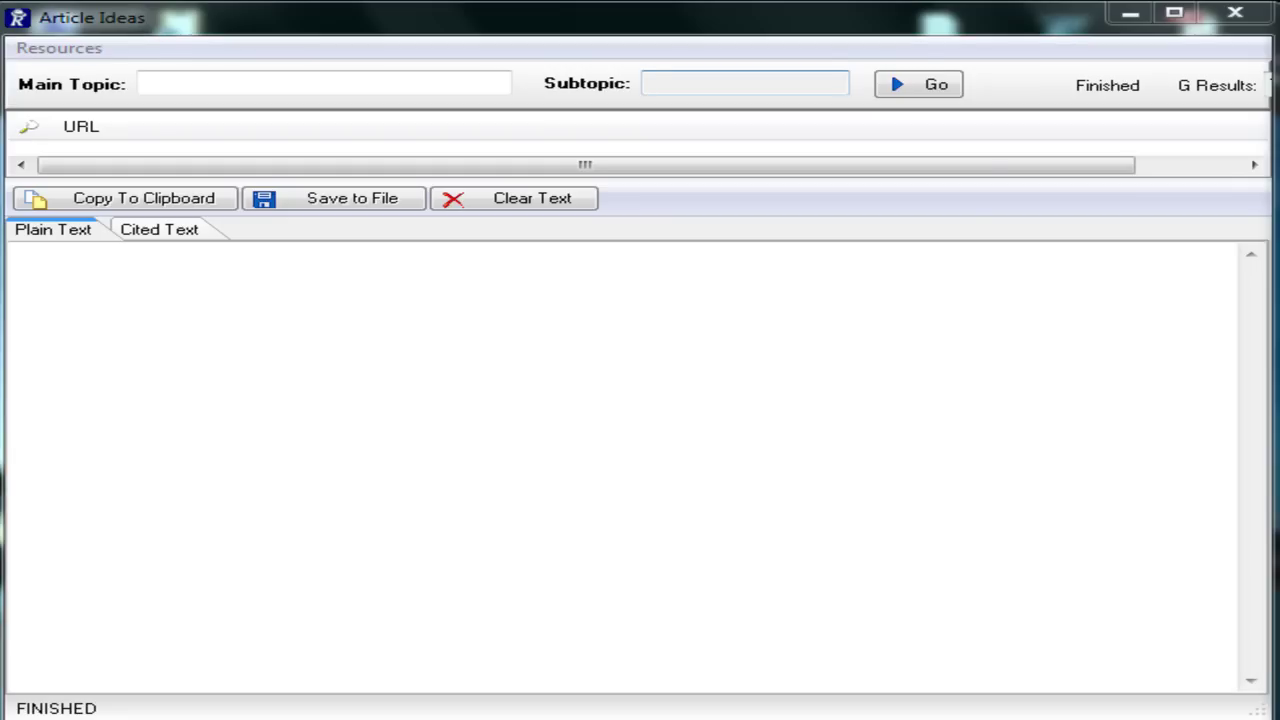
pyautogui.press('Return')
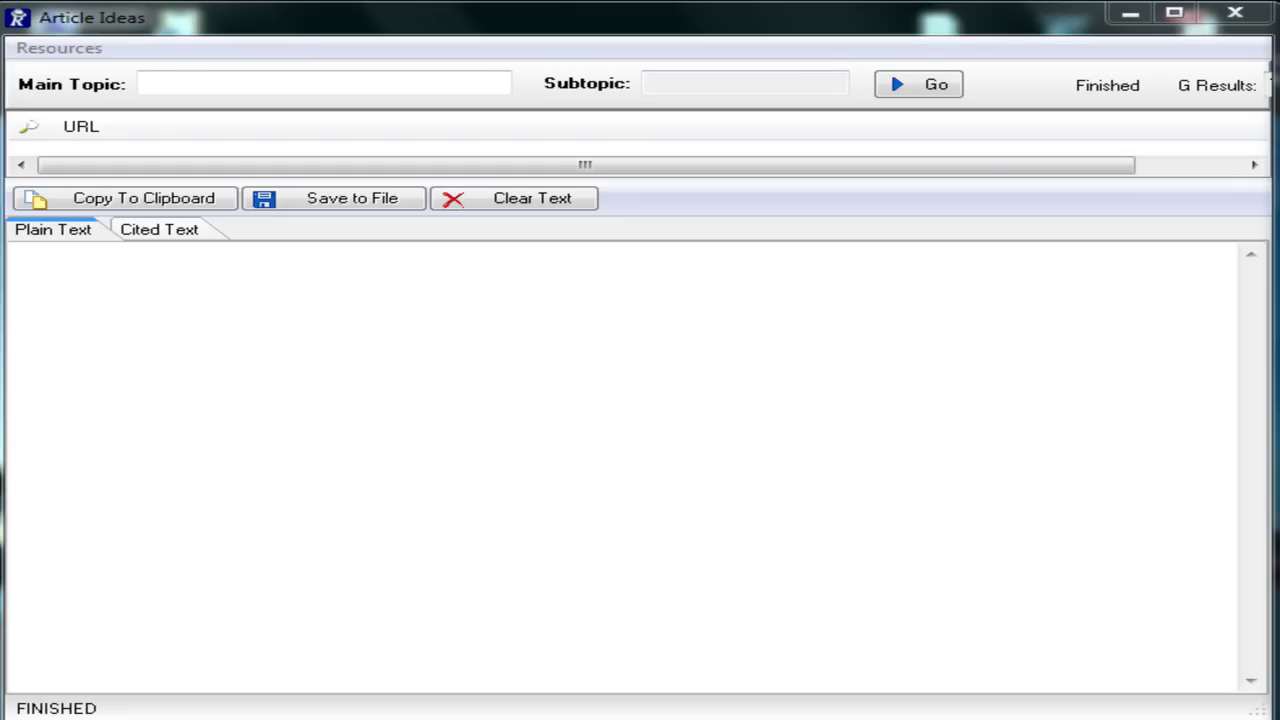
pyautogui.click(155, 232)
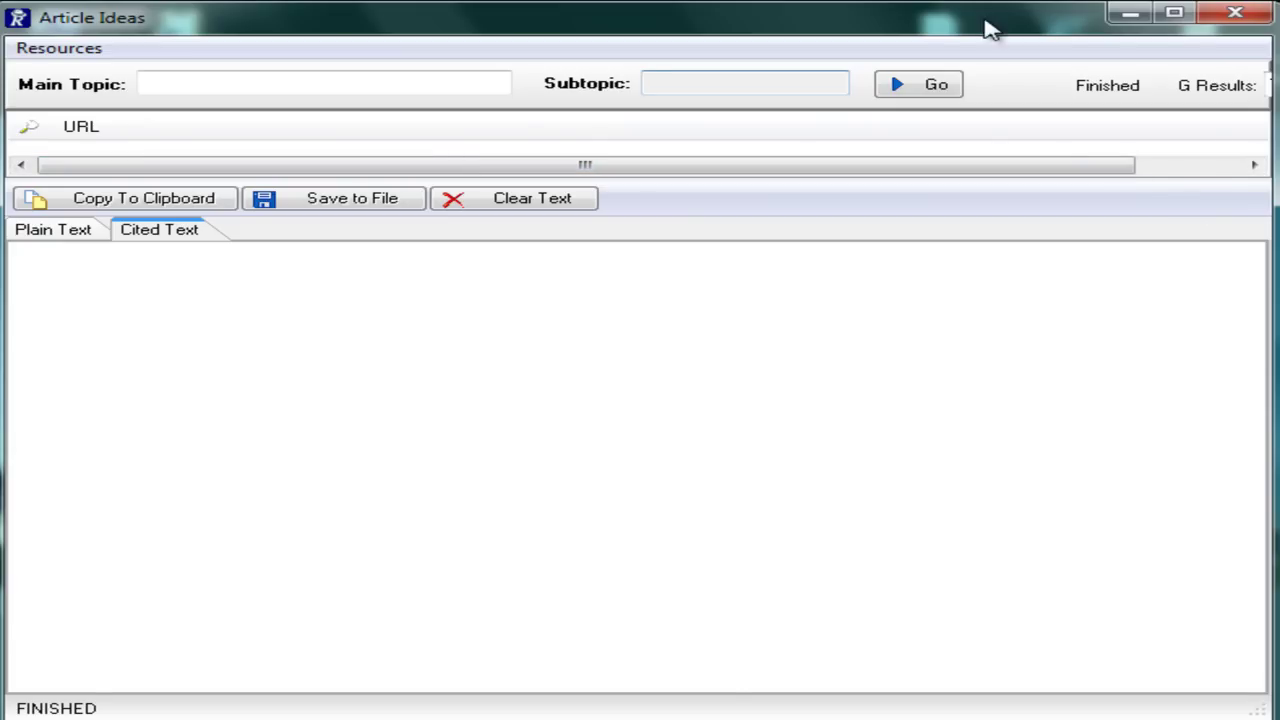
pyautogui.moveTo(985, 30); pyautogui.dragTo(901, 36)
pyautogui.moveTo(1189, 248); pyautogui.dragTo(1279, 240)
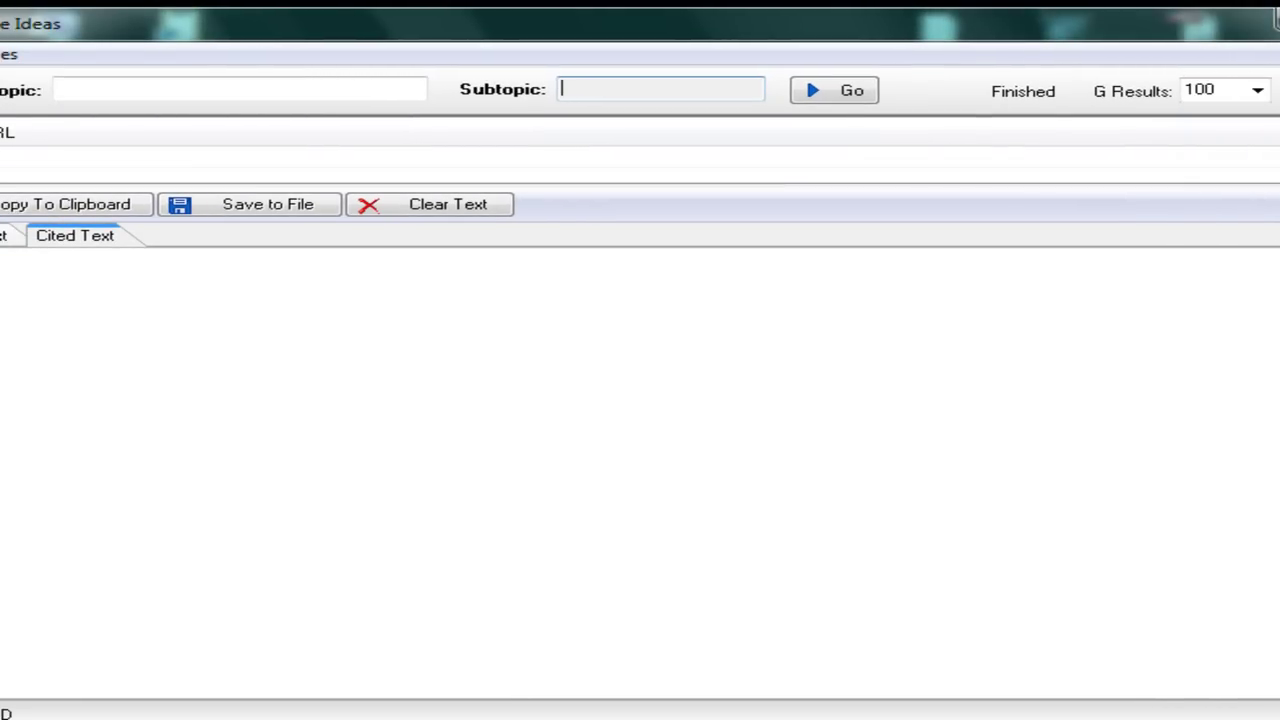
pyautogui.moveTo(1062, 32); pyautogui.dragTo(980, 31)
pyautogui.moveTo(1279, 134); pyautogui.dragTo(1182, 120)
pyautogui.moveTo(840, 34); pyautogui.dragTo(1008, 34)
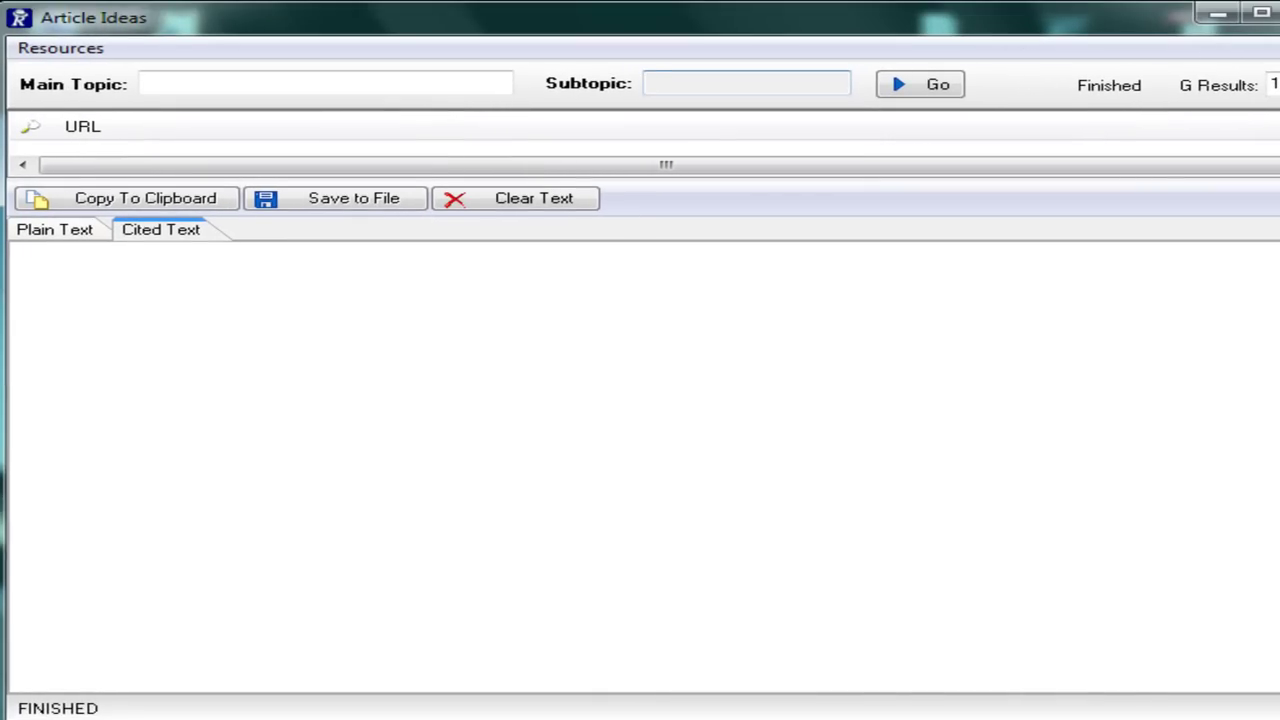
pyautogui.moveTo(1279, 150); pyautogui.dragTo(1271, 150)
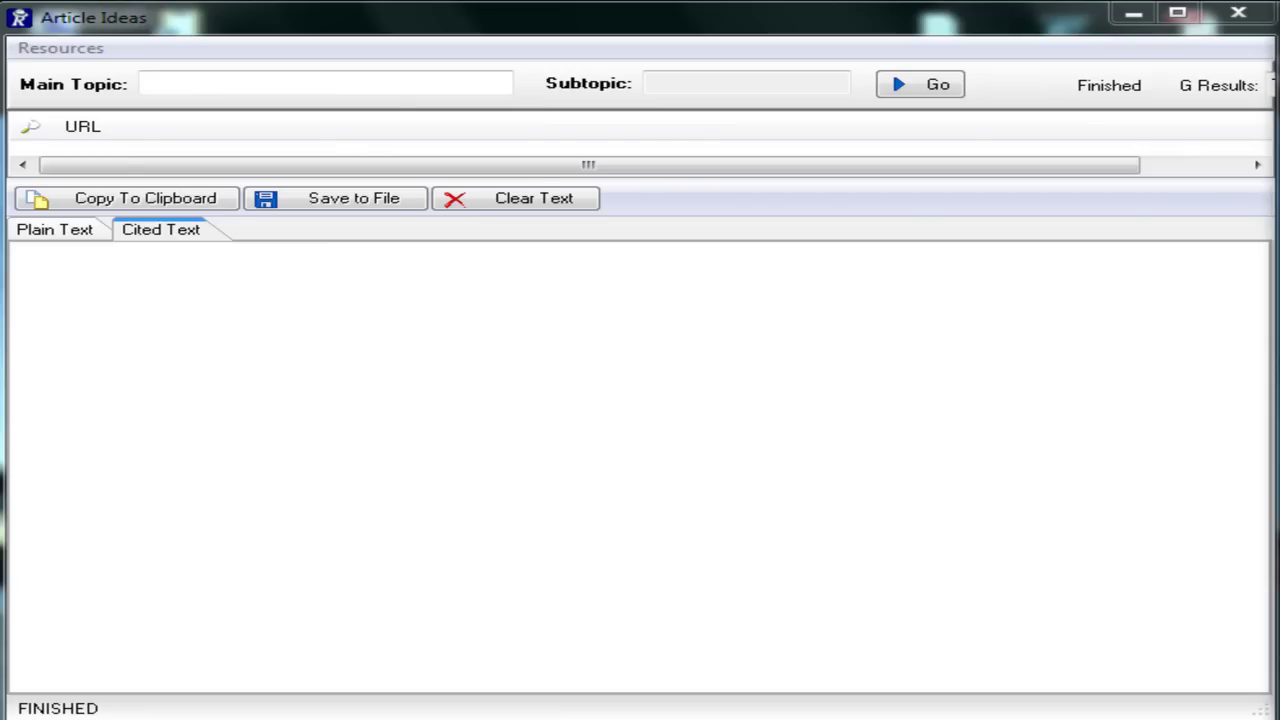
# - Enter yorkie as the main topic and start gathering cited results
pyautogui.click(239, 84)
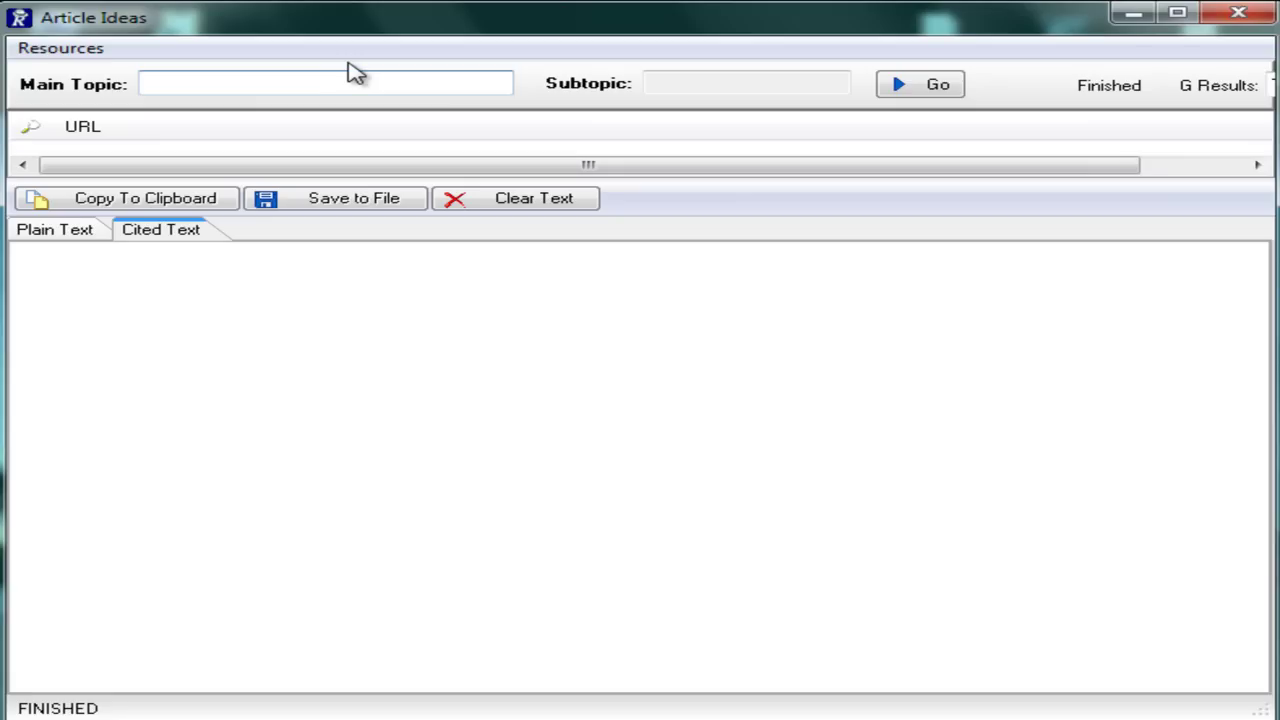
pyautogui.write('yorkie')
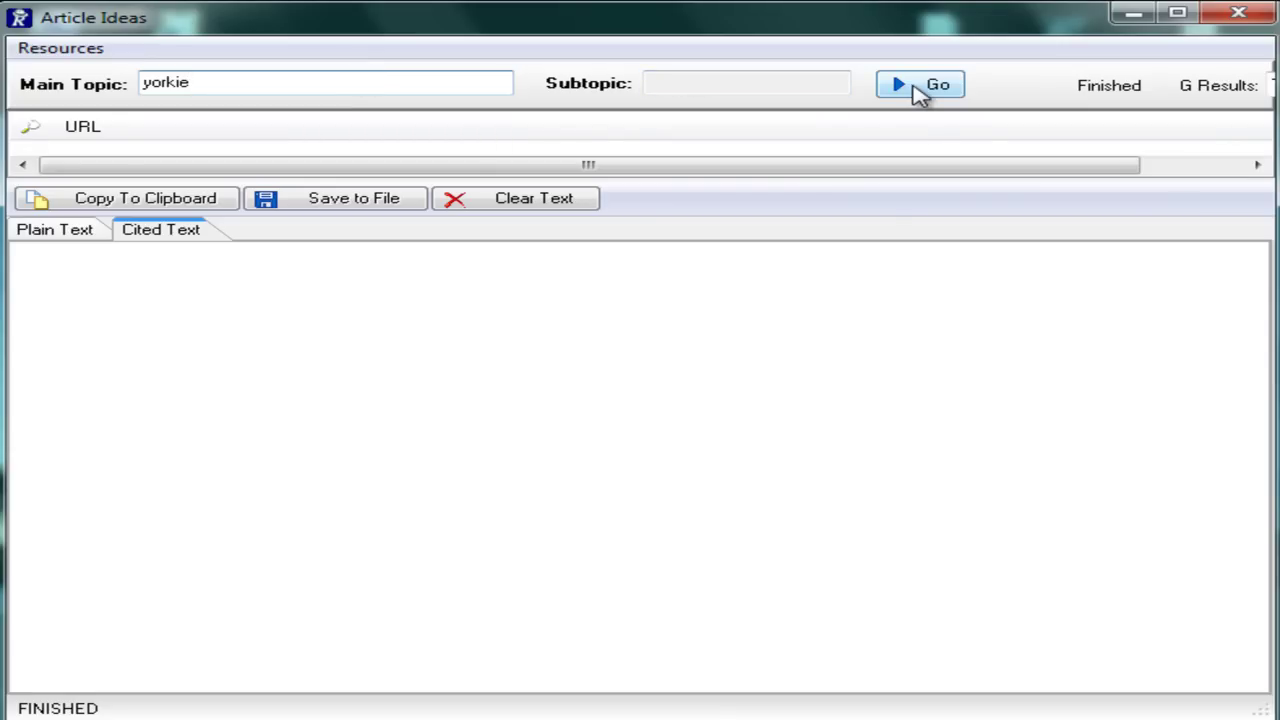
pyautogui.click(918, 92)
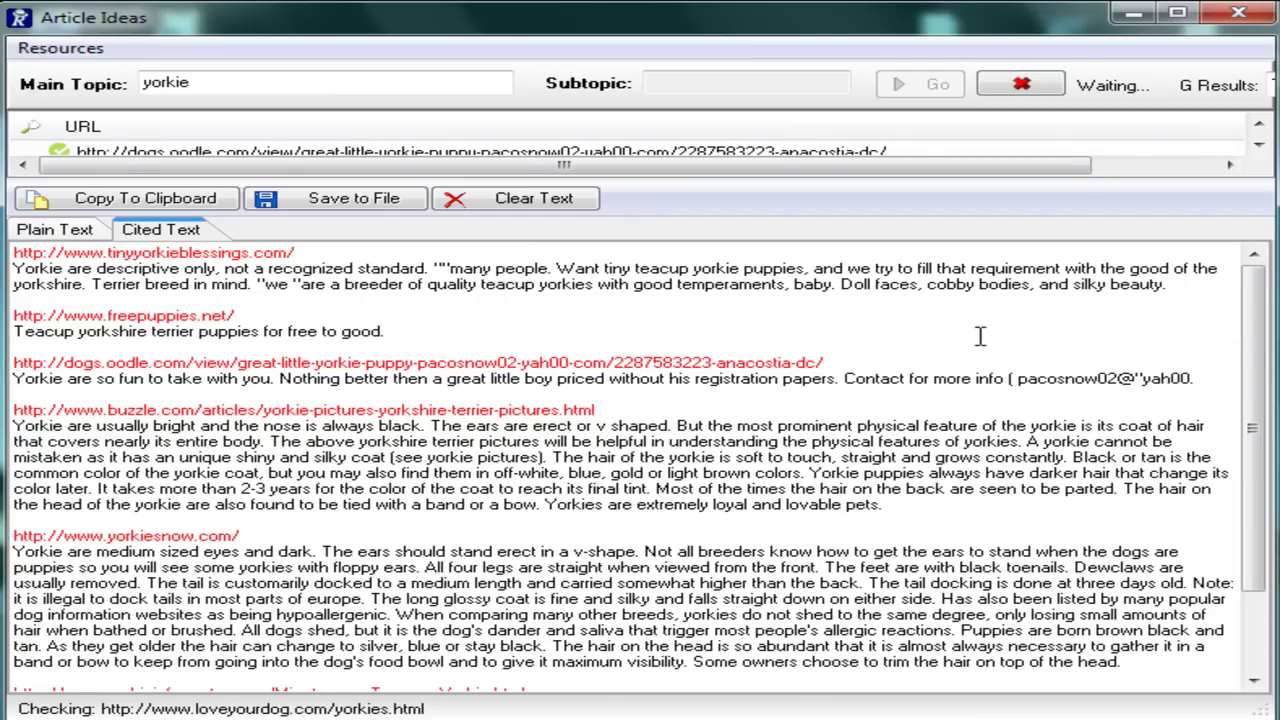
# - Review the yorkie citations, toggling between Plain Text and Cited Text views
pyautogui.moveTo(1254, 336); pyautogui.dragTo(1254, 414)
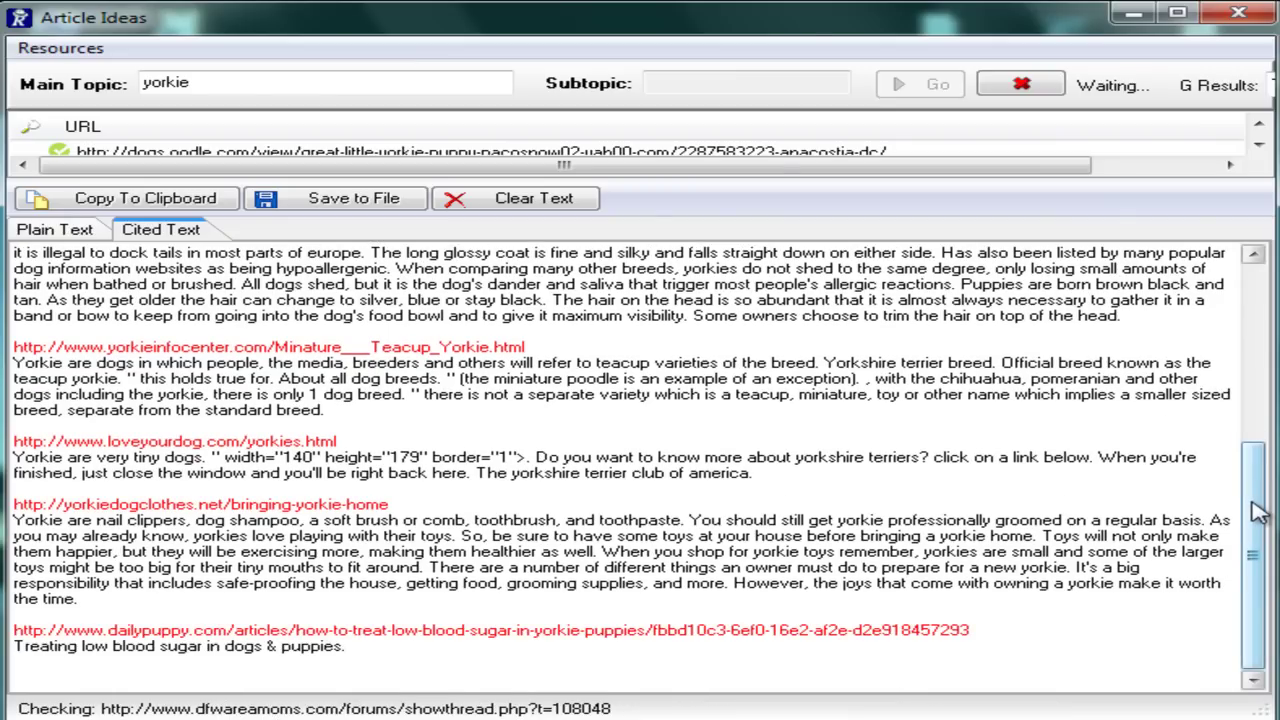
pyautogui.scroll(7, 1258, 512)
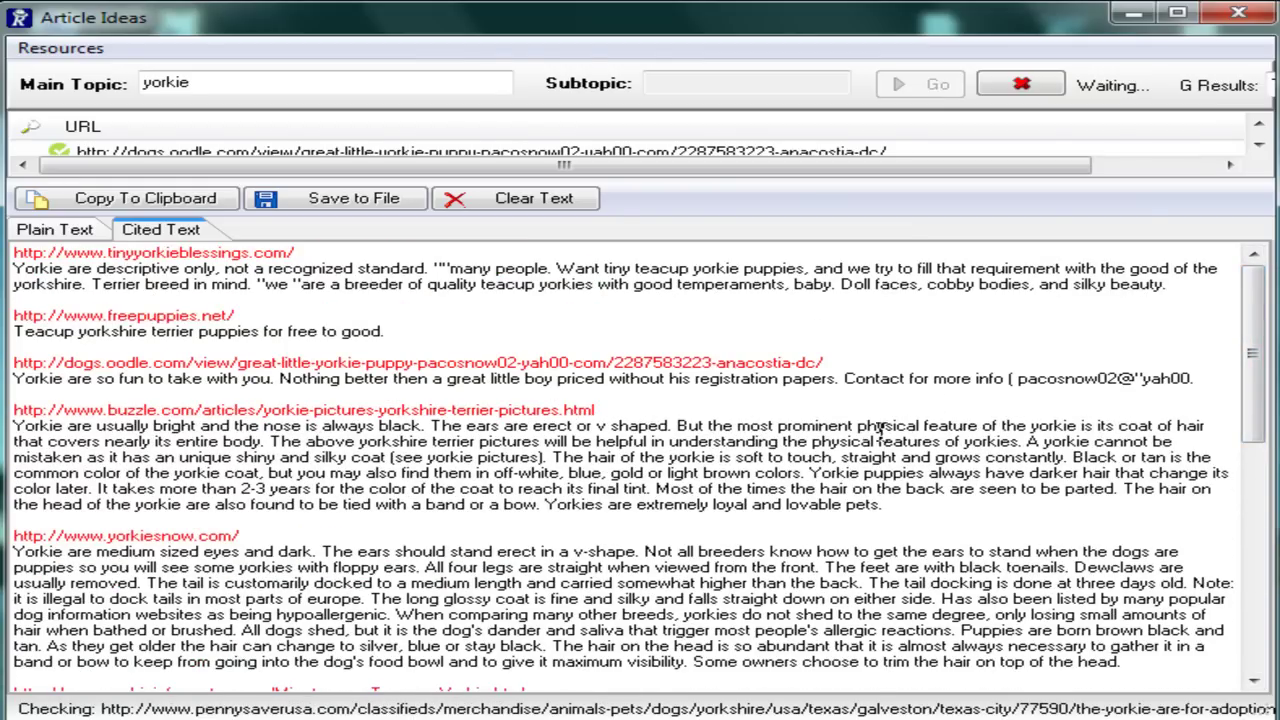
pyautogui.click(60, 229)
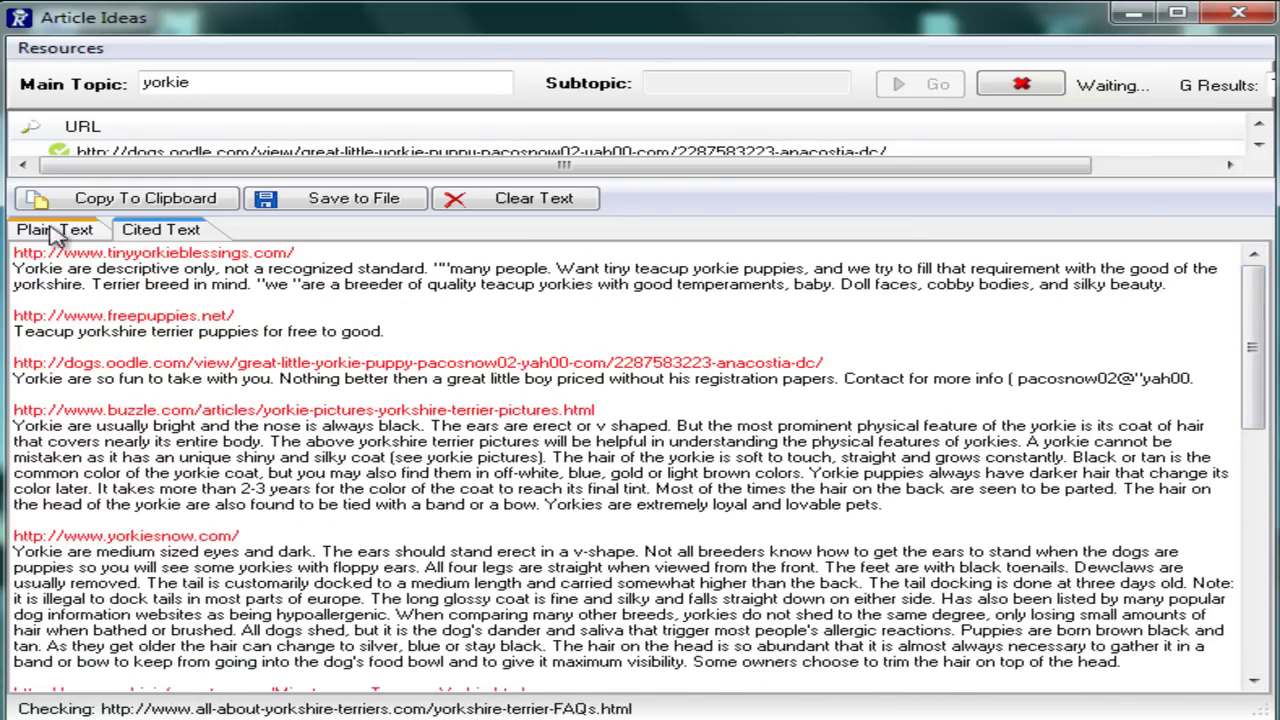
pyautogui.scroll(-8, 240, 282)
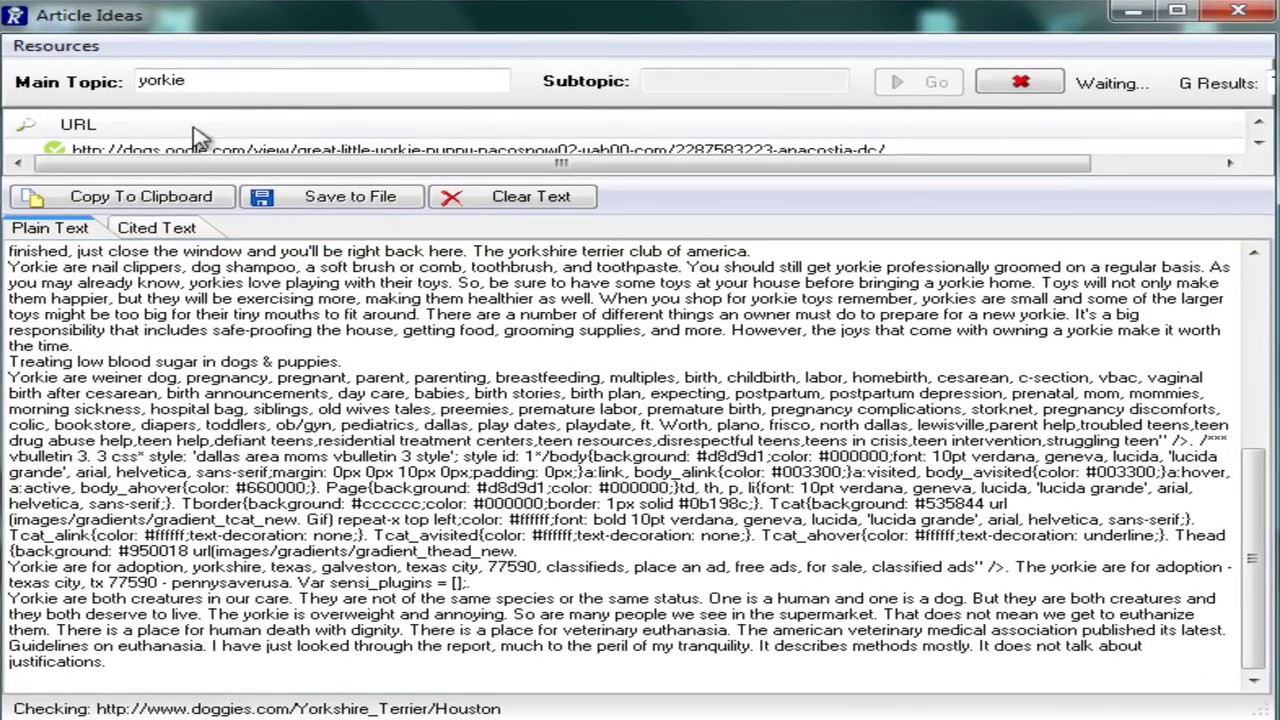
pyautogui.click(156, 228)
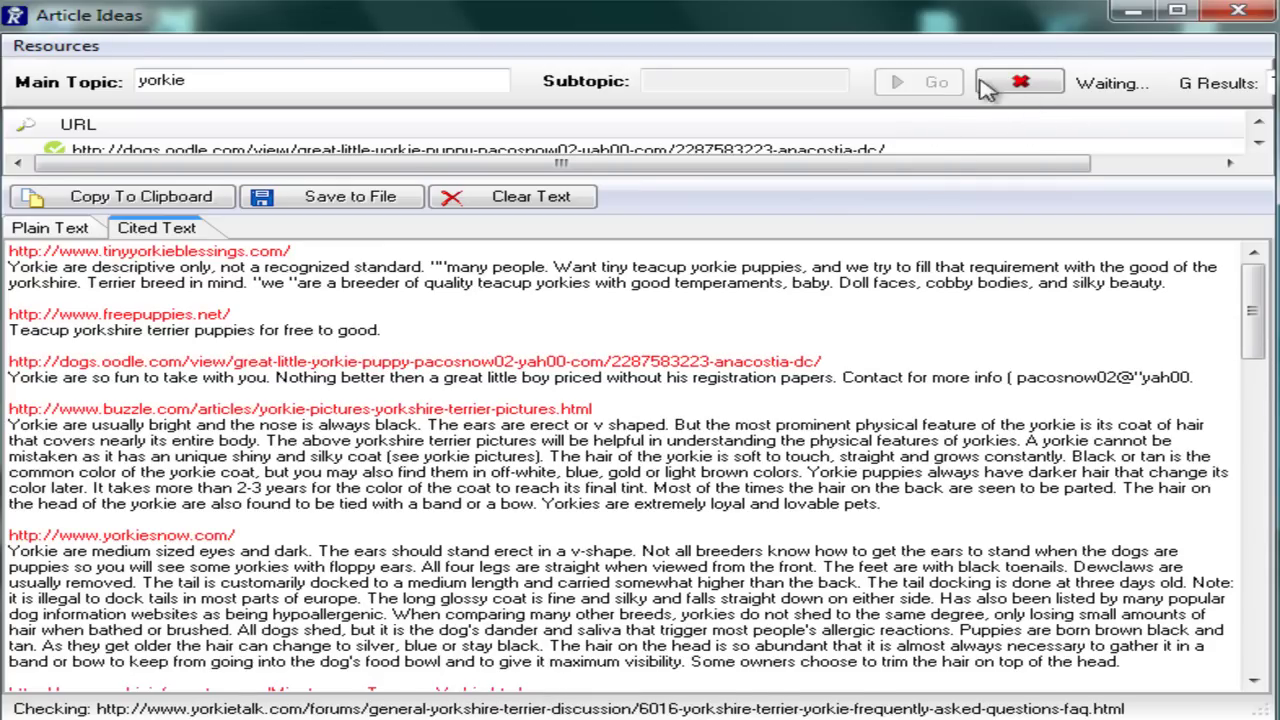
# - Stop the running yorkie search and enter groom as the subtopic
pyautogui.click(1030, 86)
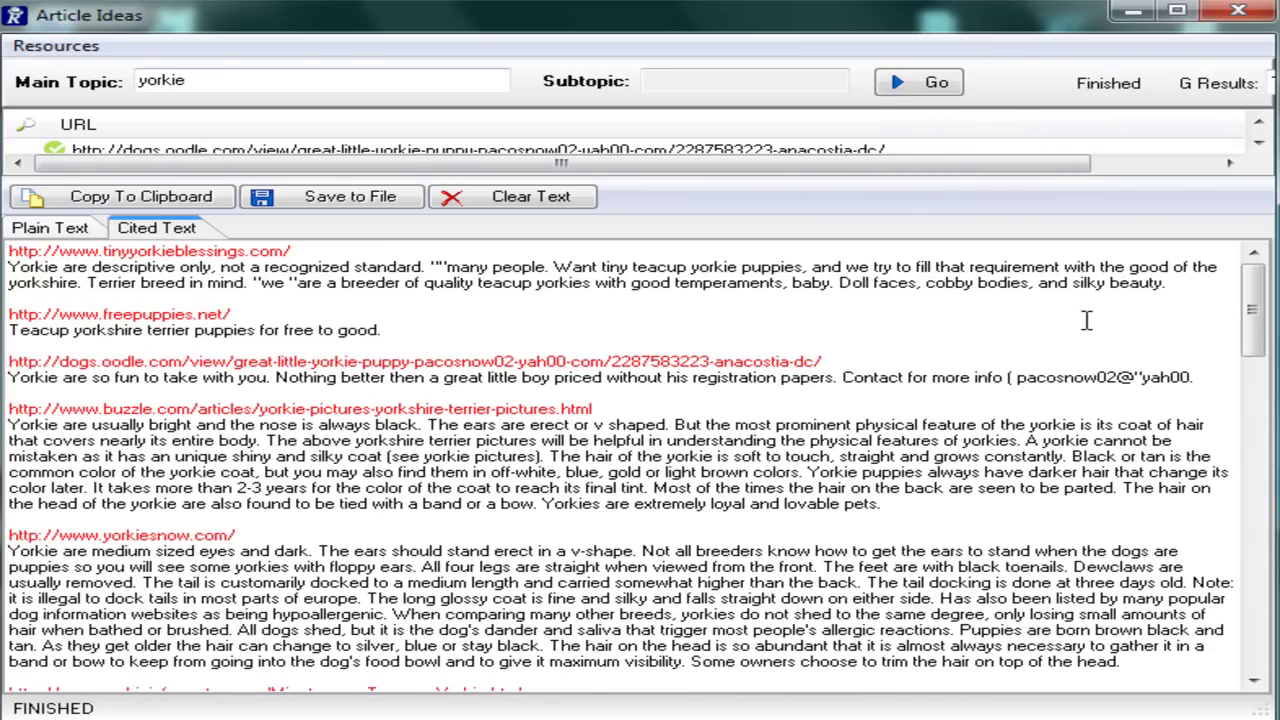
pyautogui.moveTo(1255, 295)
pyautogui.mouseDown()
pyautogui.moveTo(1252, 635)
pyautogui.moveTo(1275, 283)
pyautogui.mouseUp()
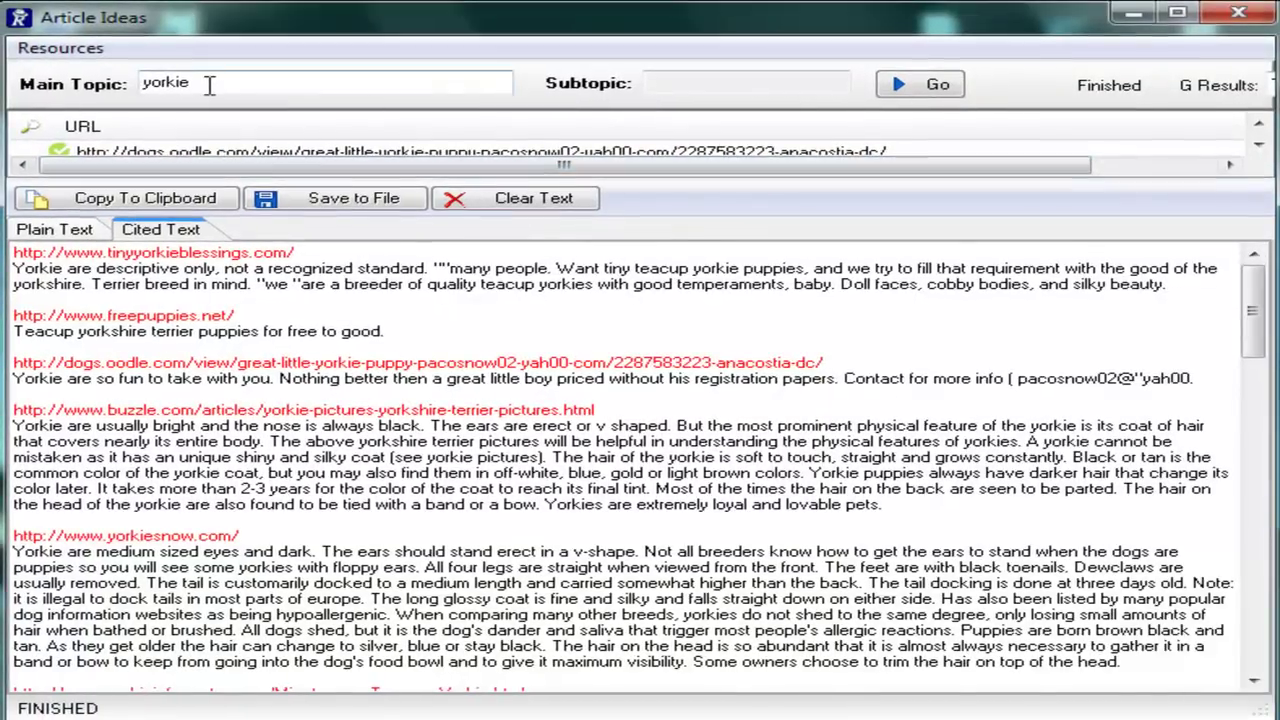
pyautogui.doubleClick(160, 80)
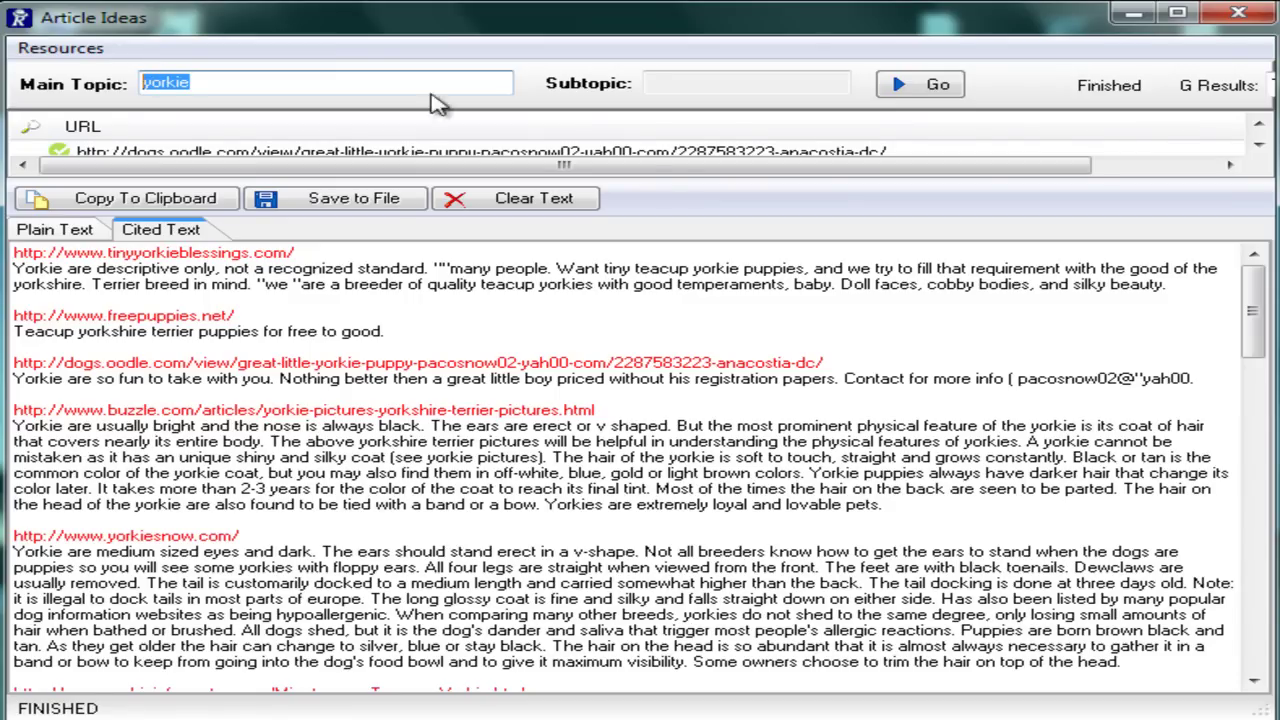
pyautogui.click(654, 82)
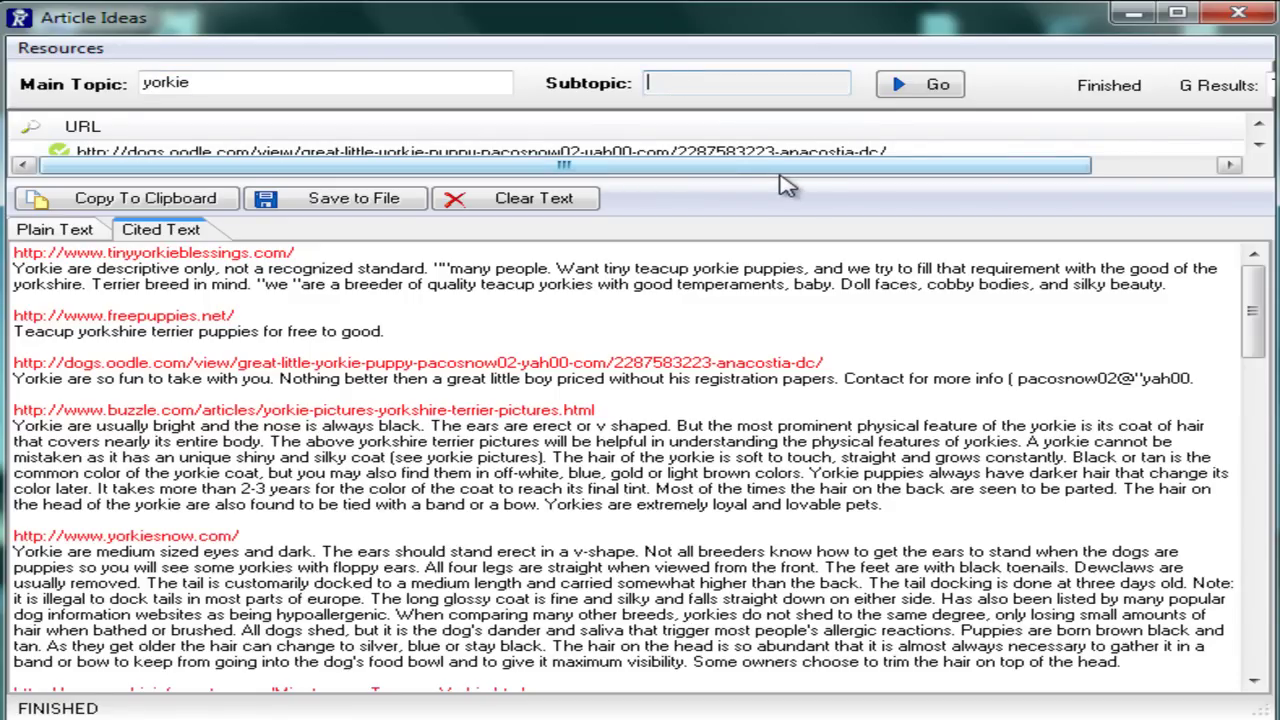
pyautogui.write('groom')
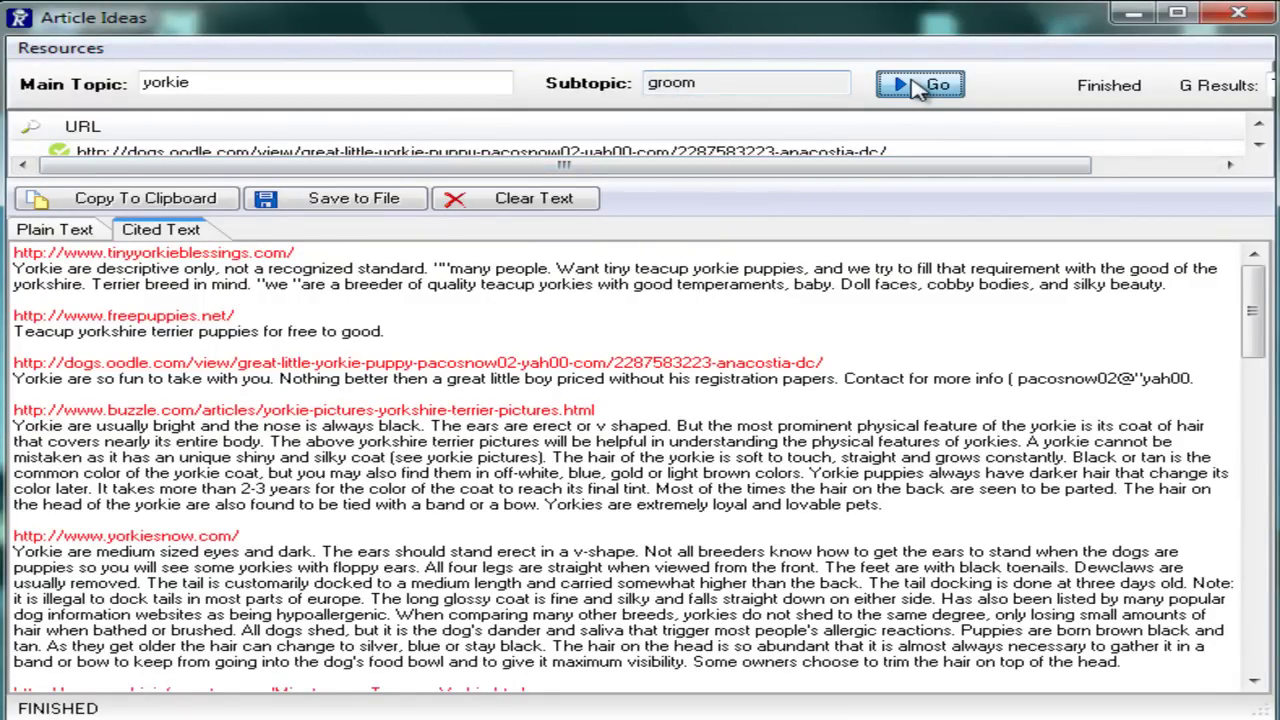
# - Clear old results, run the yorkie/groom search, and stop it after reviewing citations
pyautogui.click(534, 200)
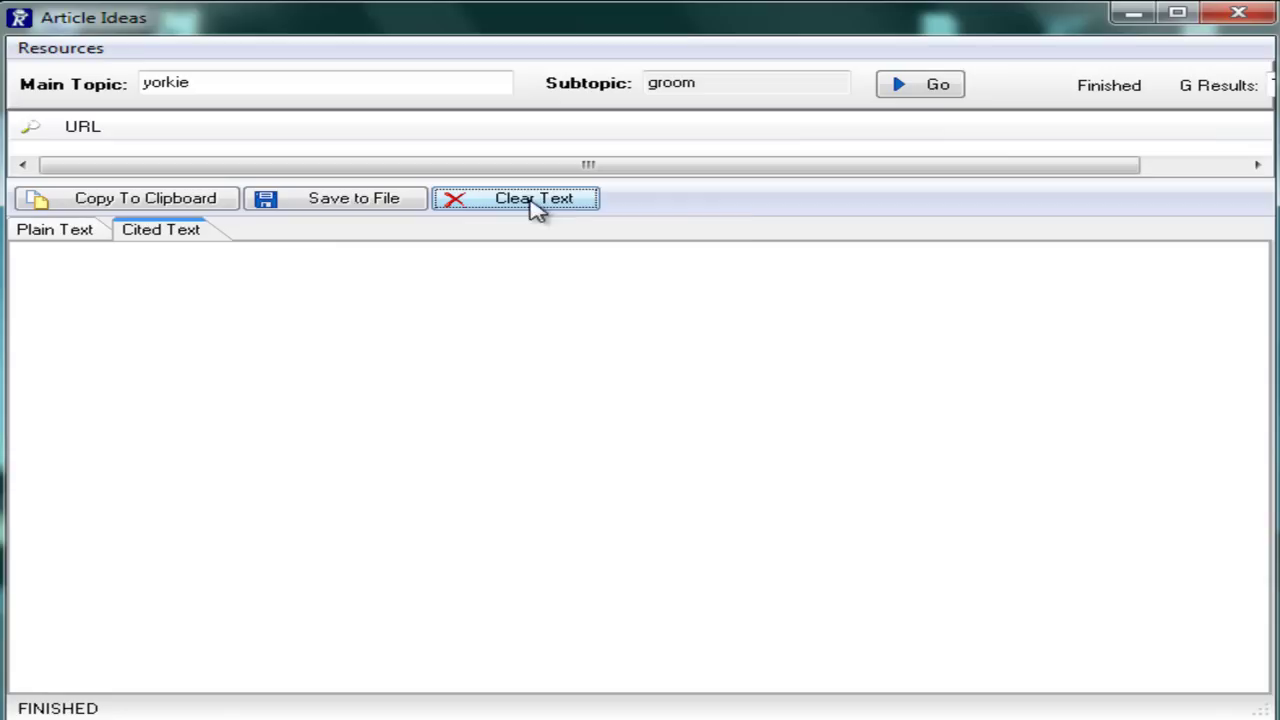
pyautogui.click(932, 85)
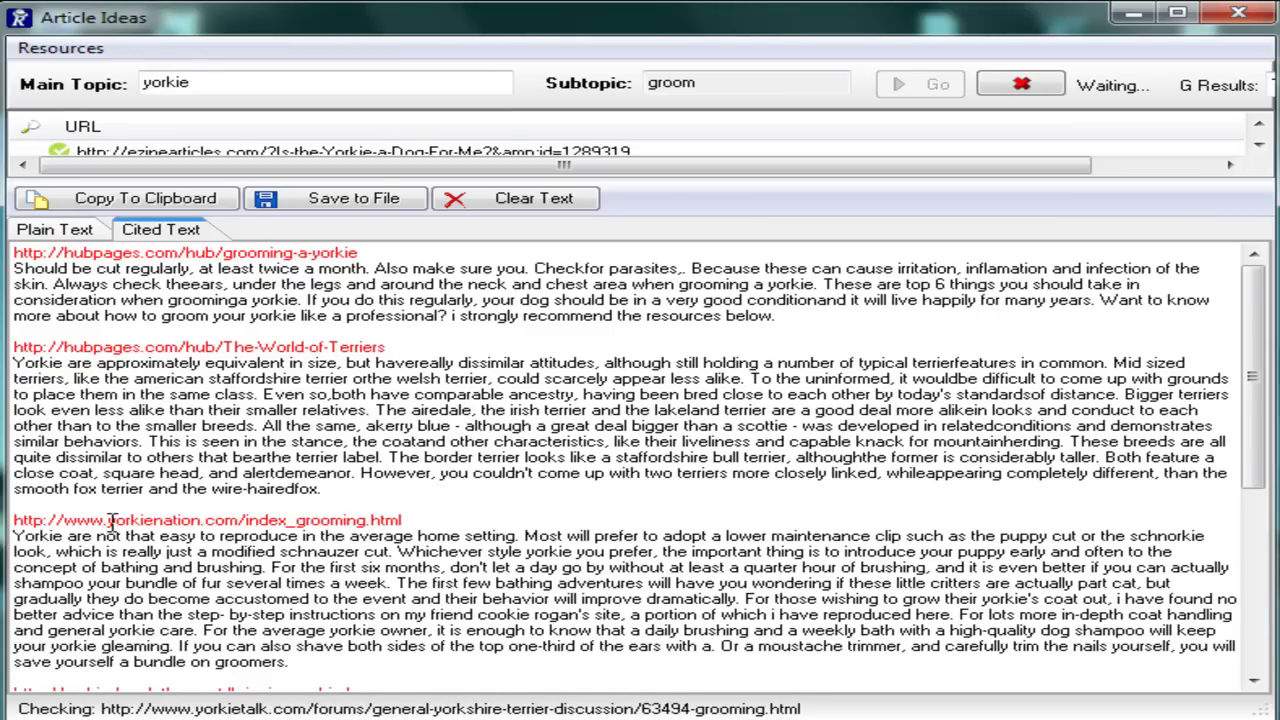
pyautogui.moveTo(1255, 342); pyautogui.dragTo(1268, 487)
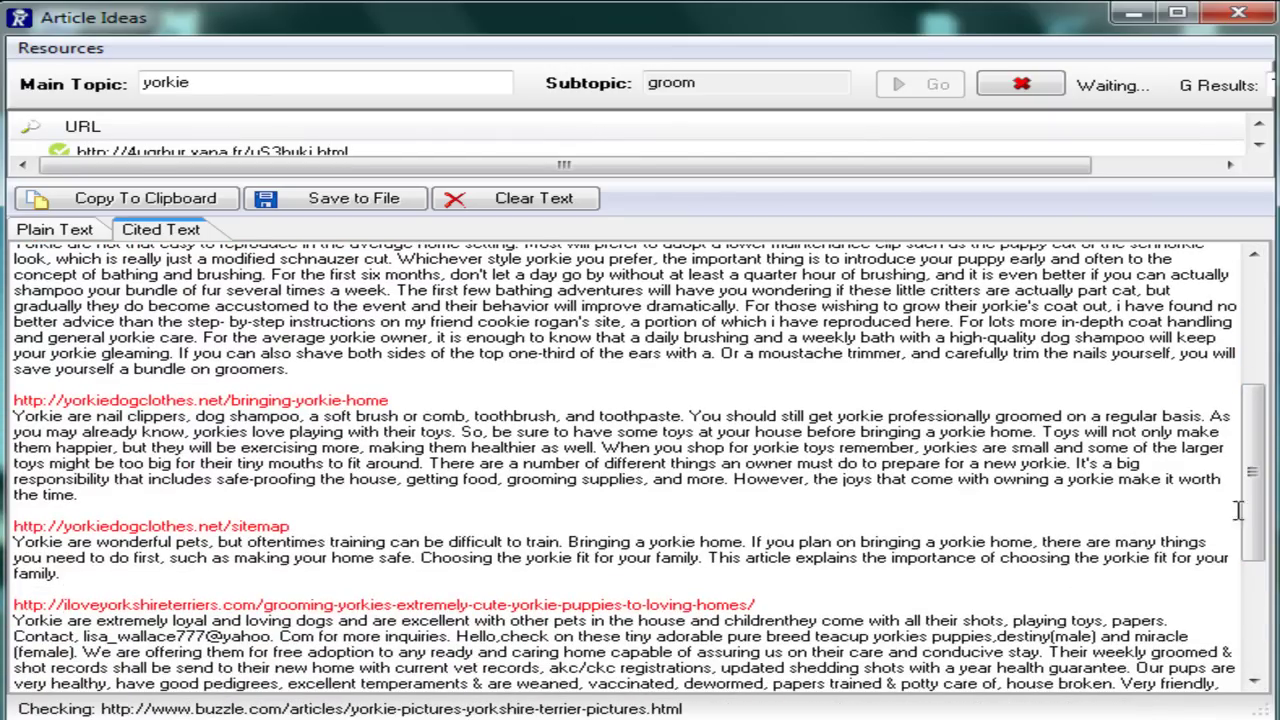
pyautogui.scroll(-8, 1250, 487)
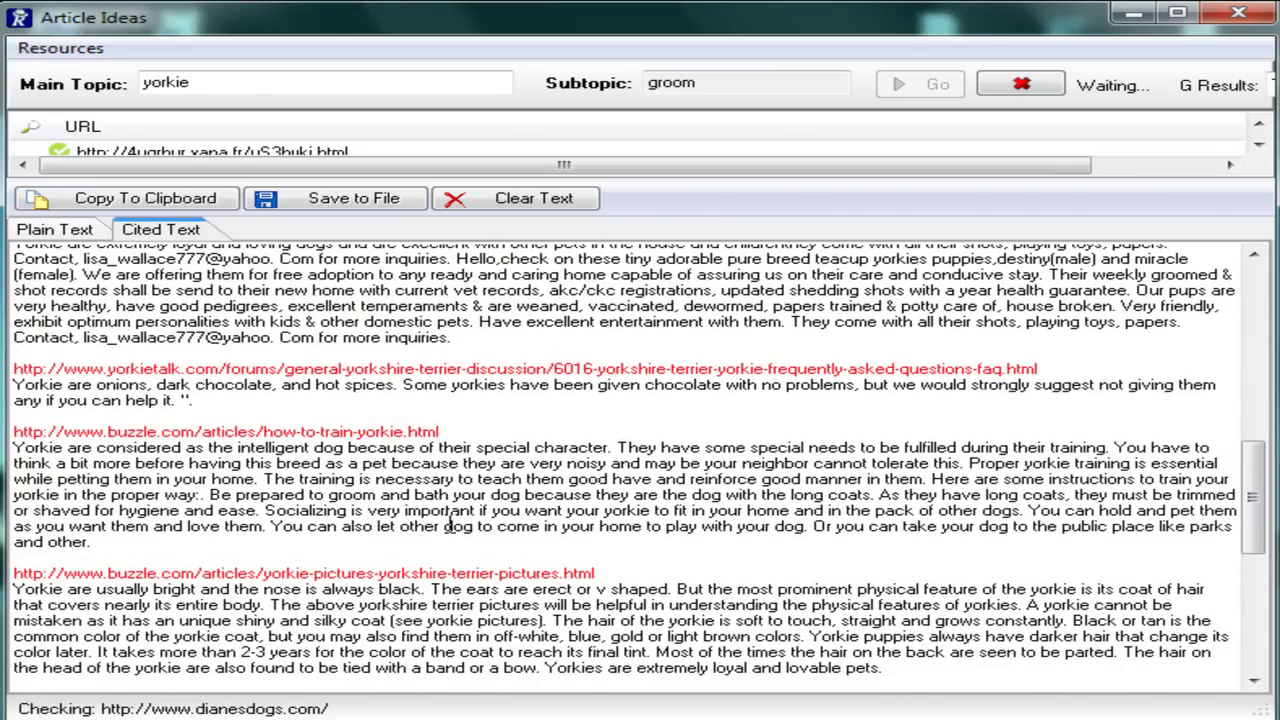
pyautogui.moveTo(1248, 490); pyautogui.dragTo(1262, 607)
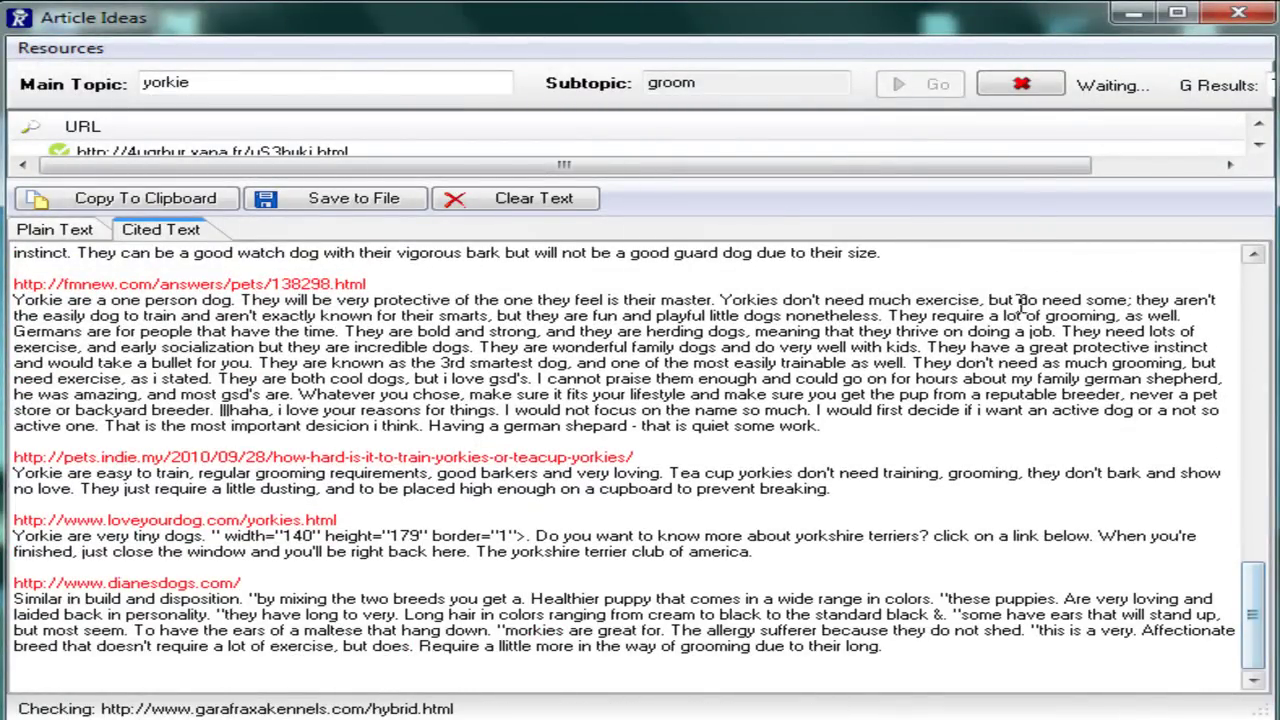
pyautogui.click(1022, 86)
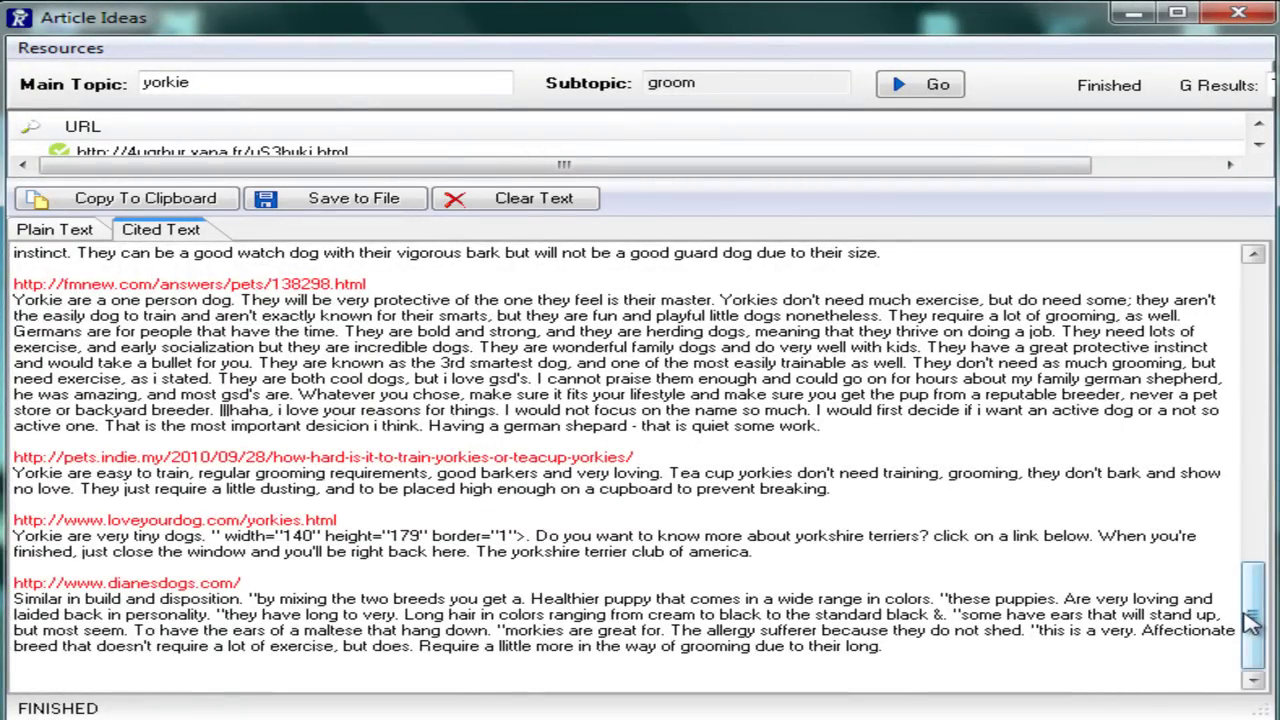
pyautogui.moveTo(1252, 622); pyautogui.dragTo(1268, 332)
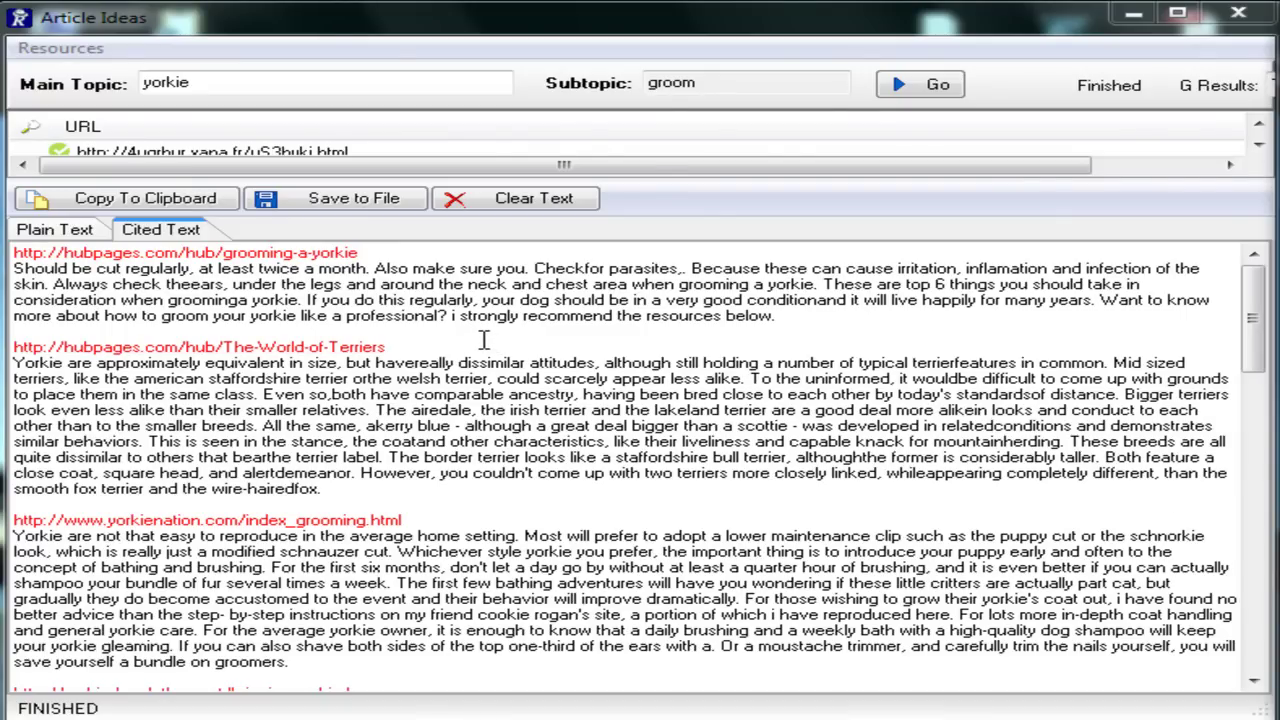
# - Change the main topic to cat, remove the groom subtopic, clear the pane and search
pyautogui.doubleClick(206, 83)
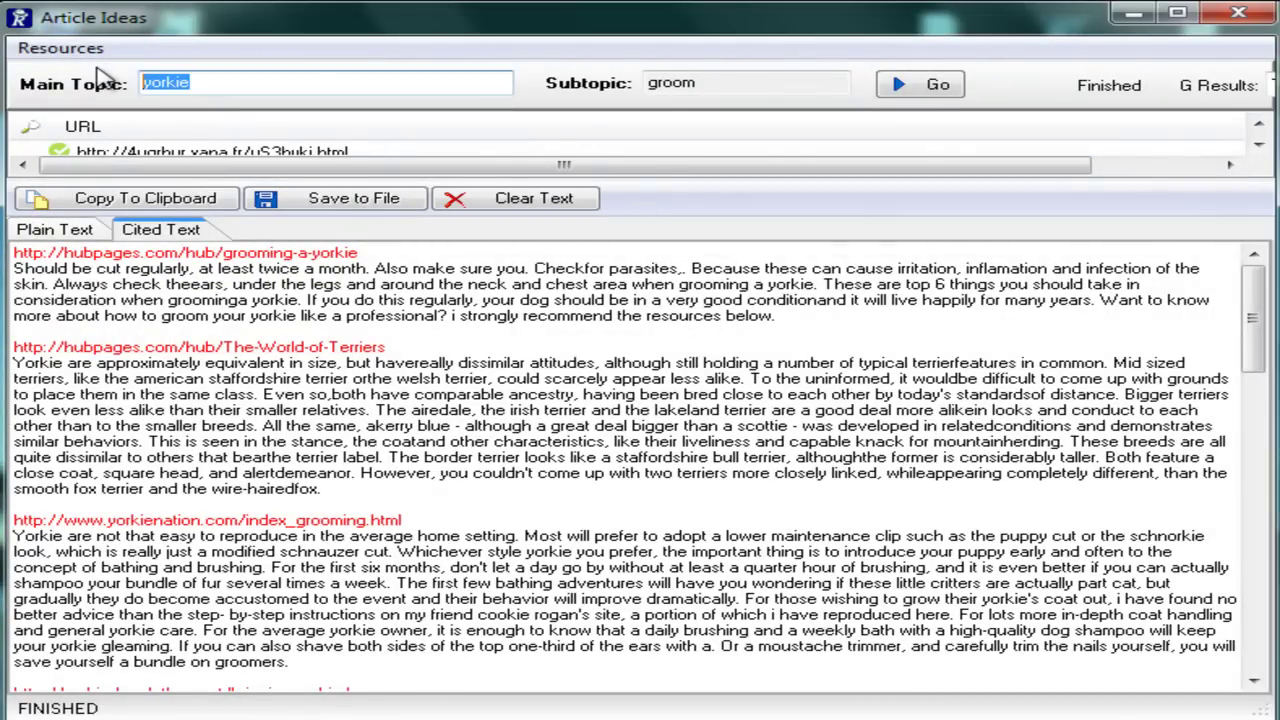
pyautogui.write('cat')
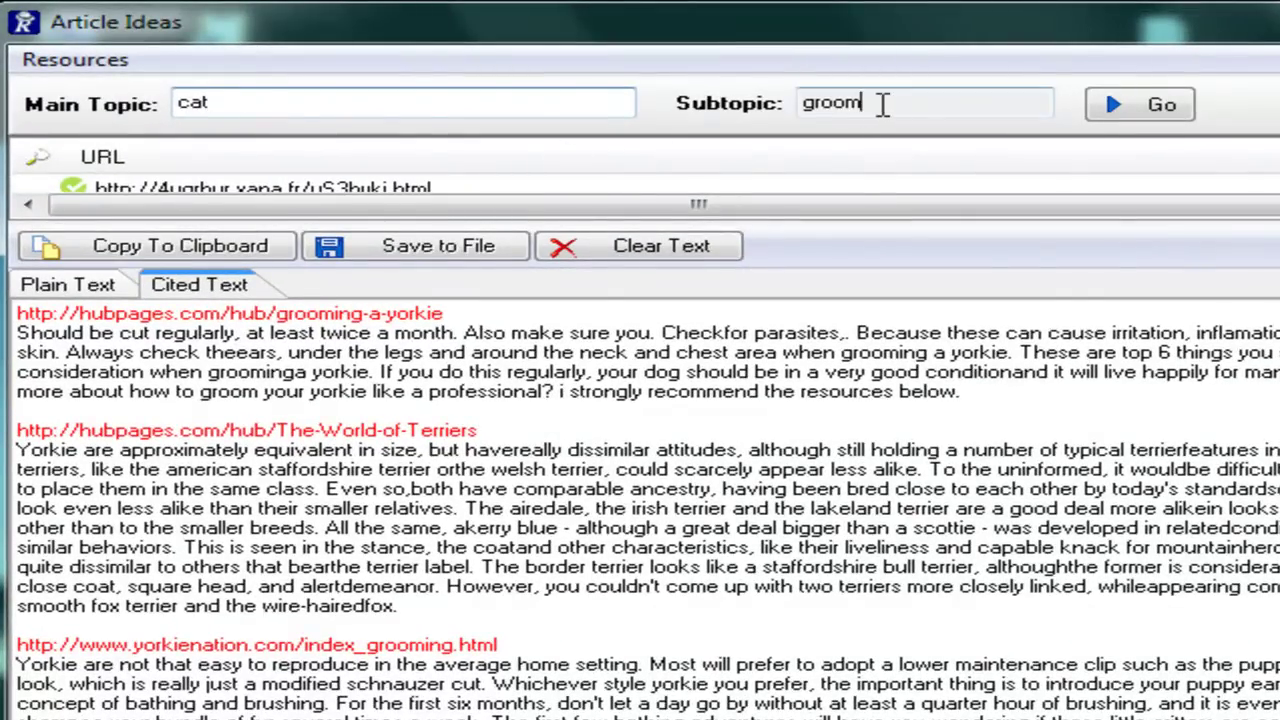
pyautogui.moveTo(883, 103); pyautogui.dragTo(783, 114)
pyautogui.click(686, 245)
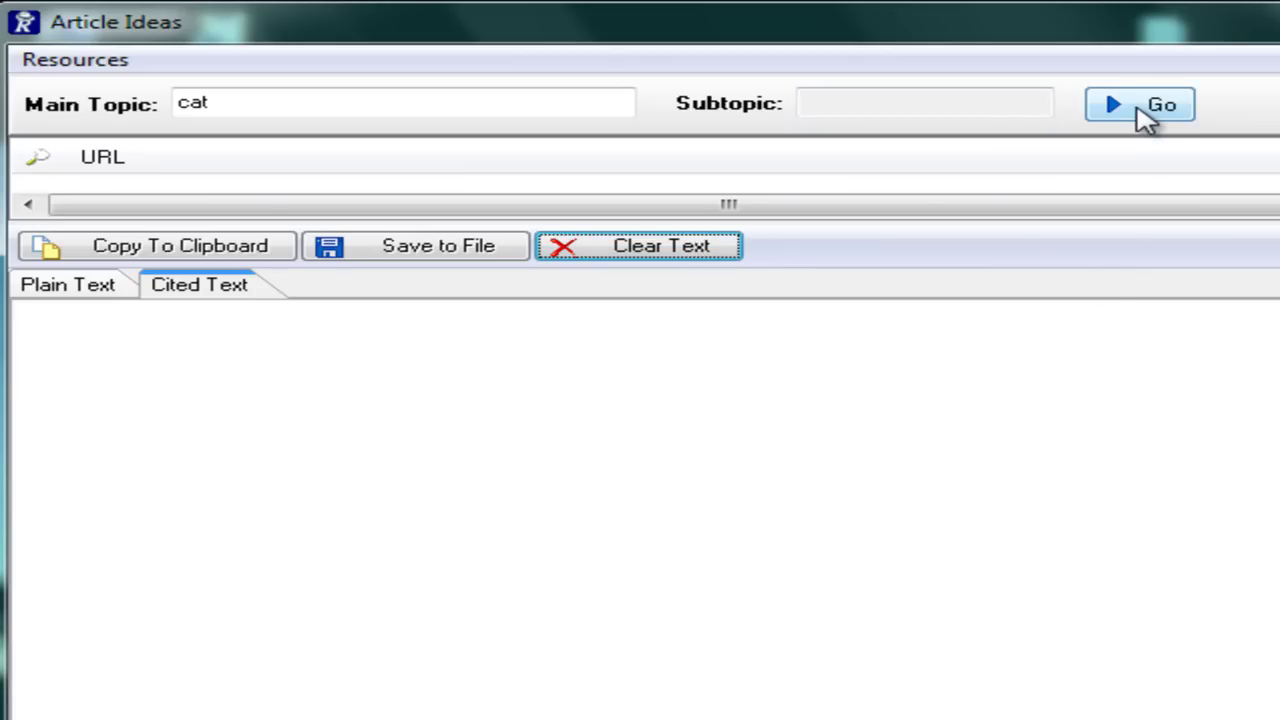
pyautogui.click(1143, 112)
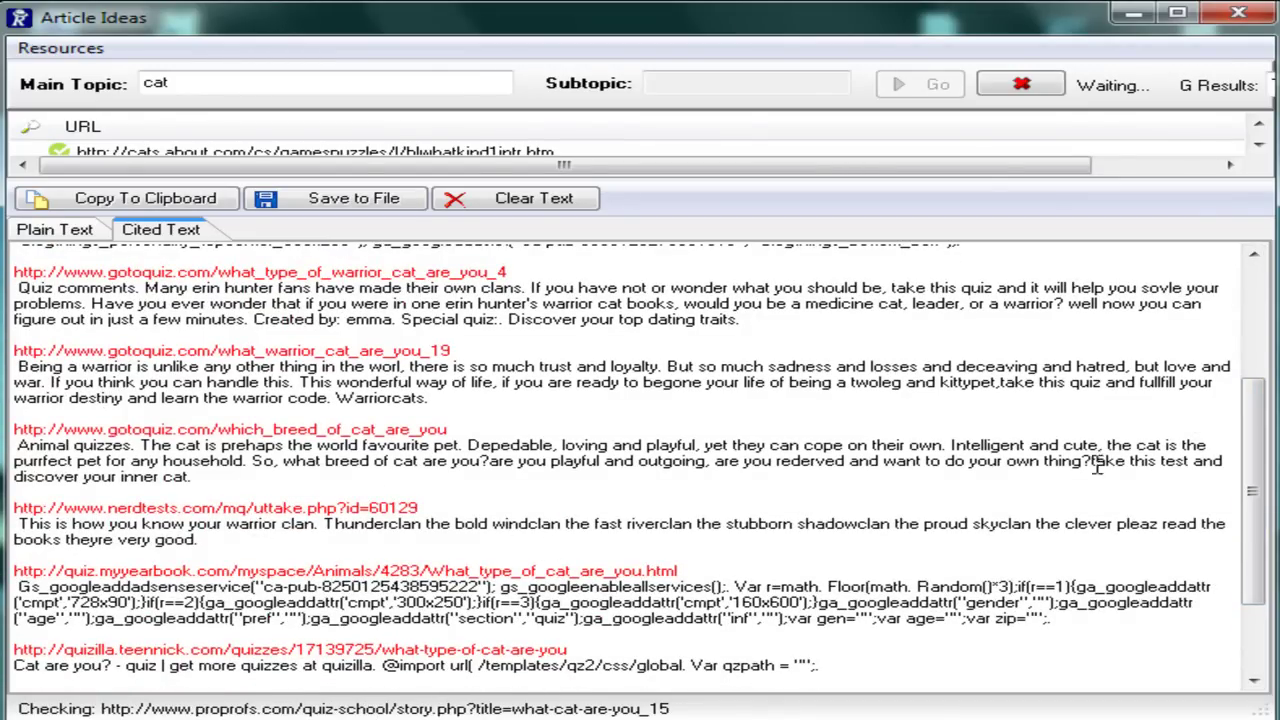
pyautogui.scroll(5, 1255, 505)
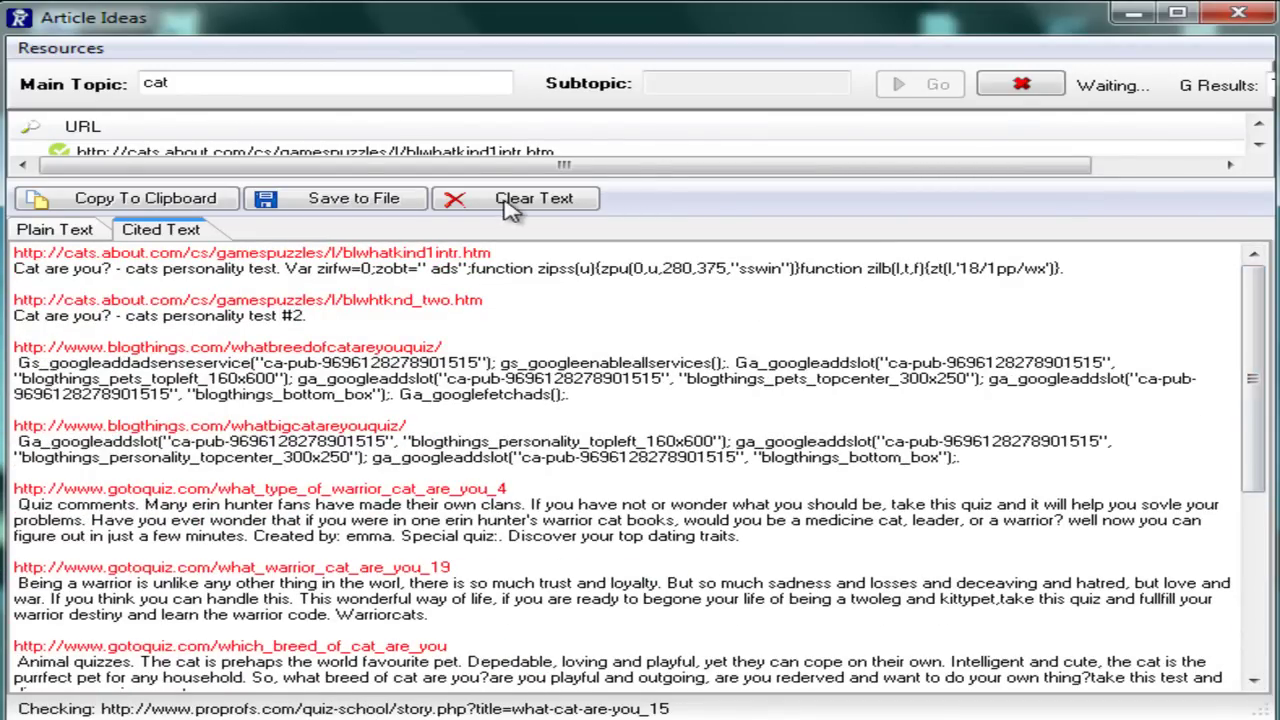
# - Stop the cat search, clear results, and search cat with subtopic training
pyautogui.click(1020, 85)
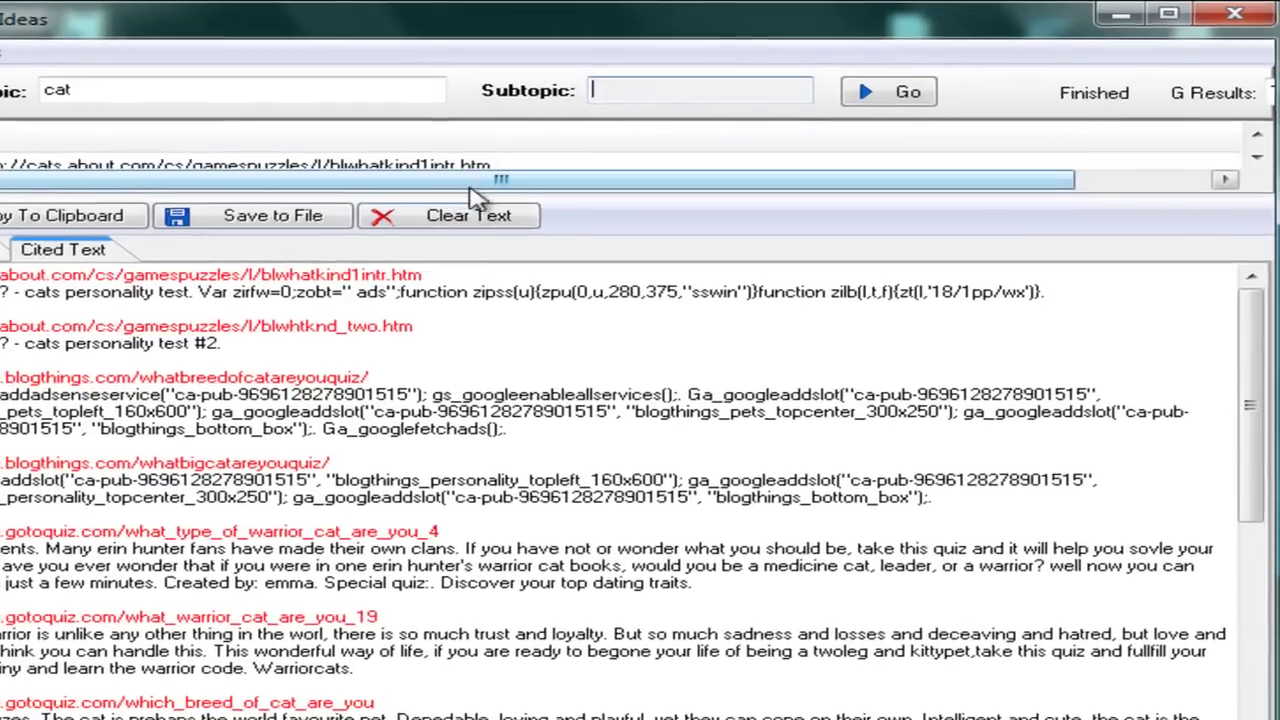
pyautogui.click(553, 202)
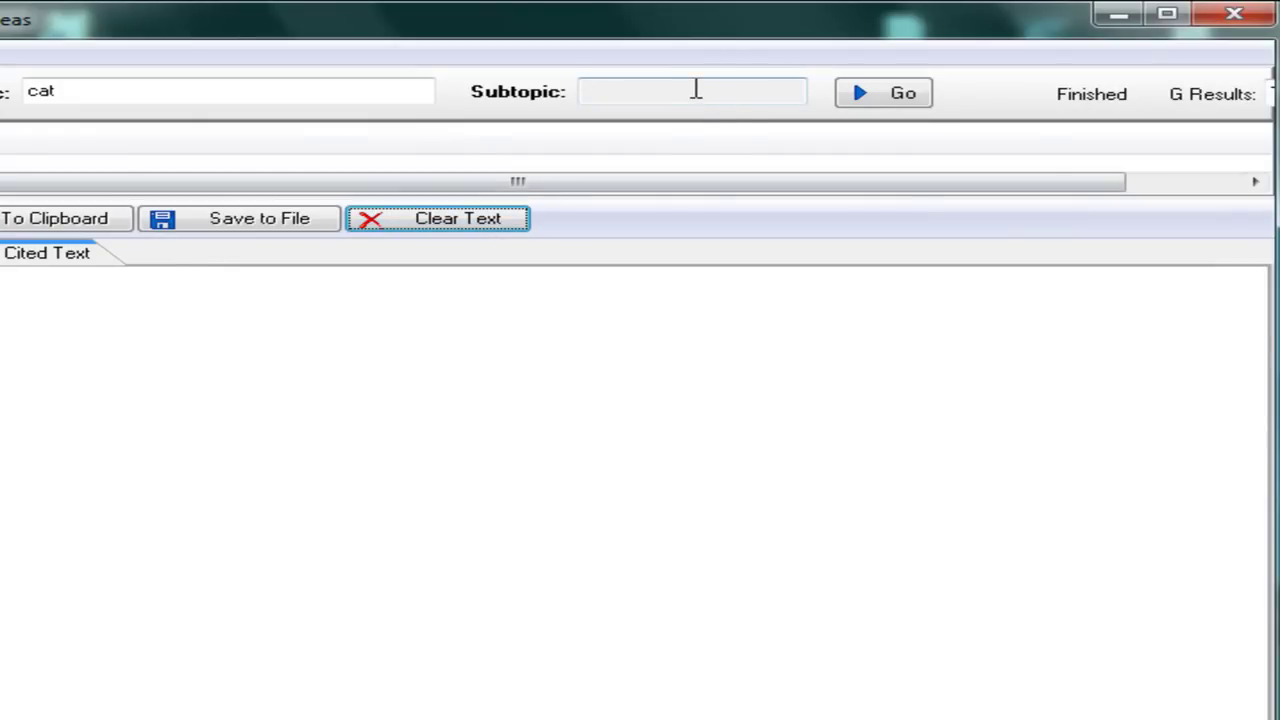
pyautogui.click(696, 90)
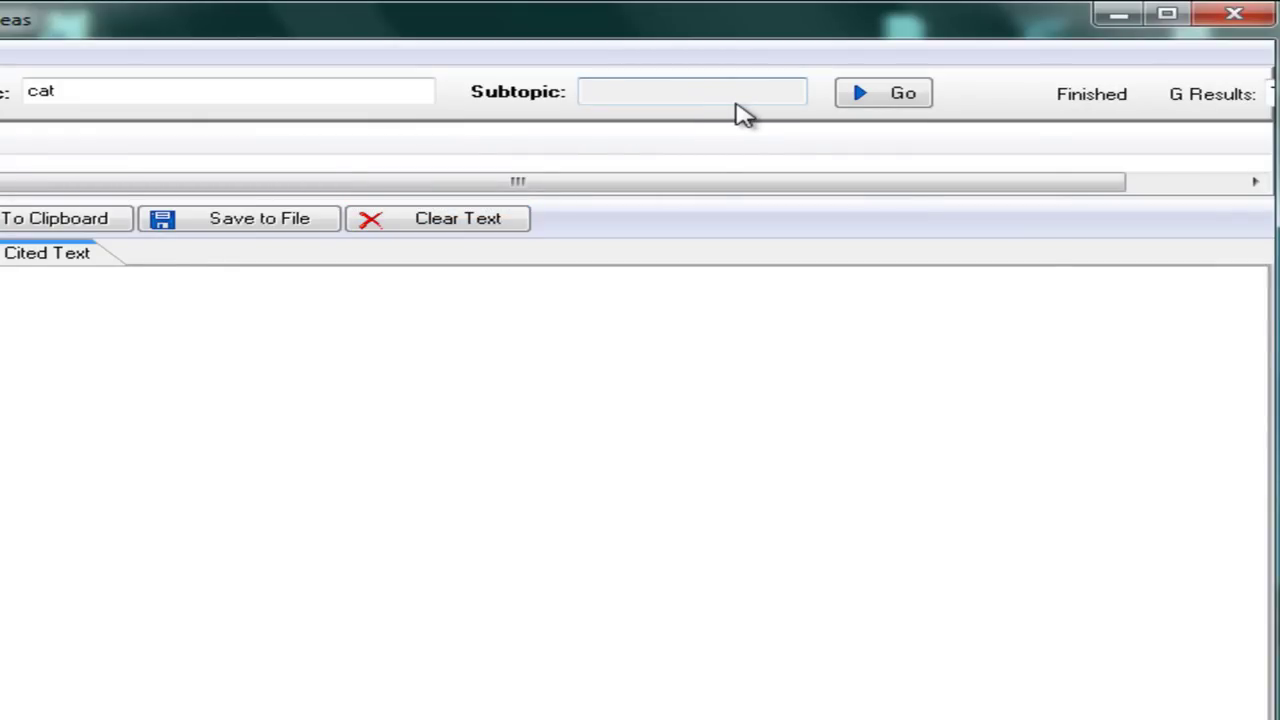
pyautogui.write('training')
pyautogui.click(910, 95)
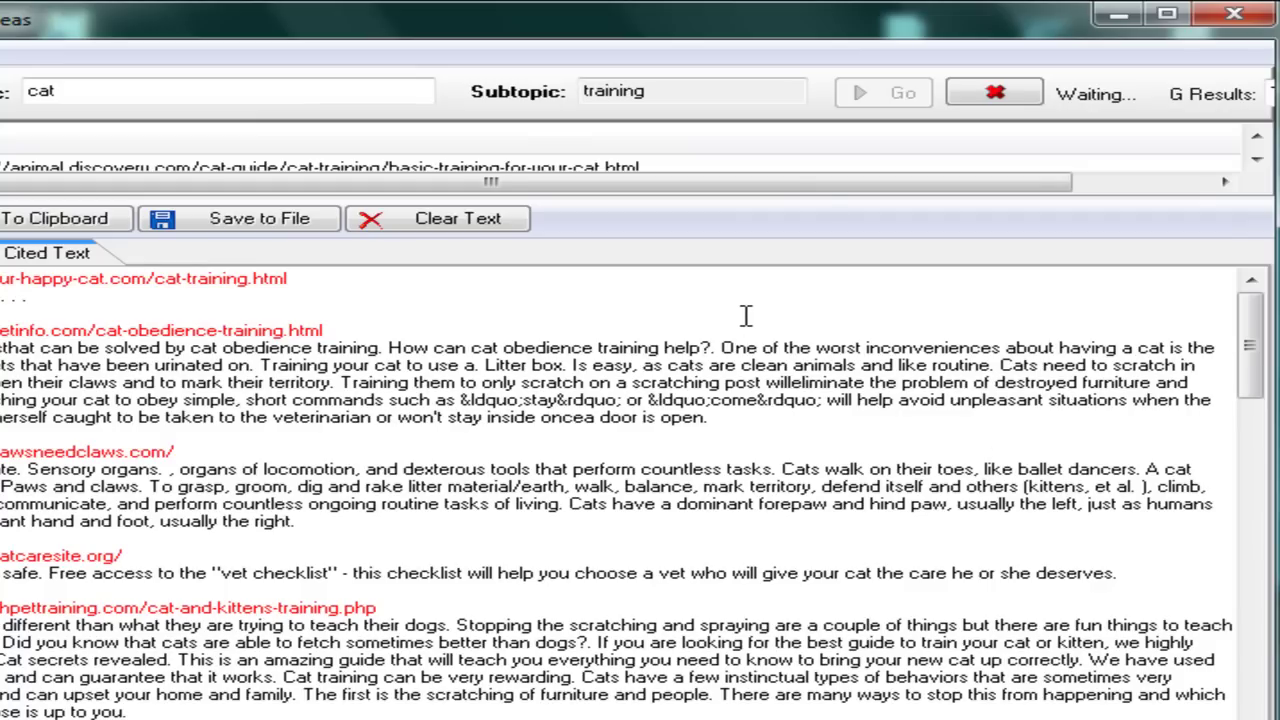
# - Stop the cat/training search and scroll through its obedience, litter box and clicker-training citations
pyautogui.click(995, 92)
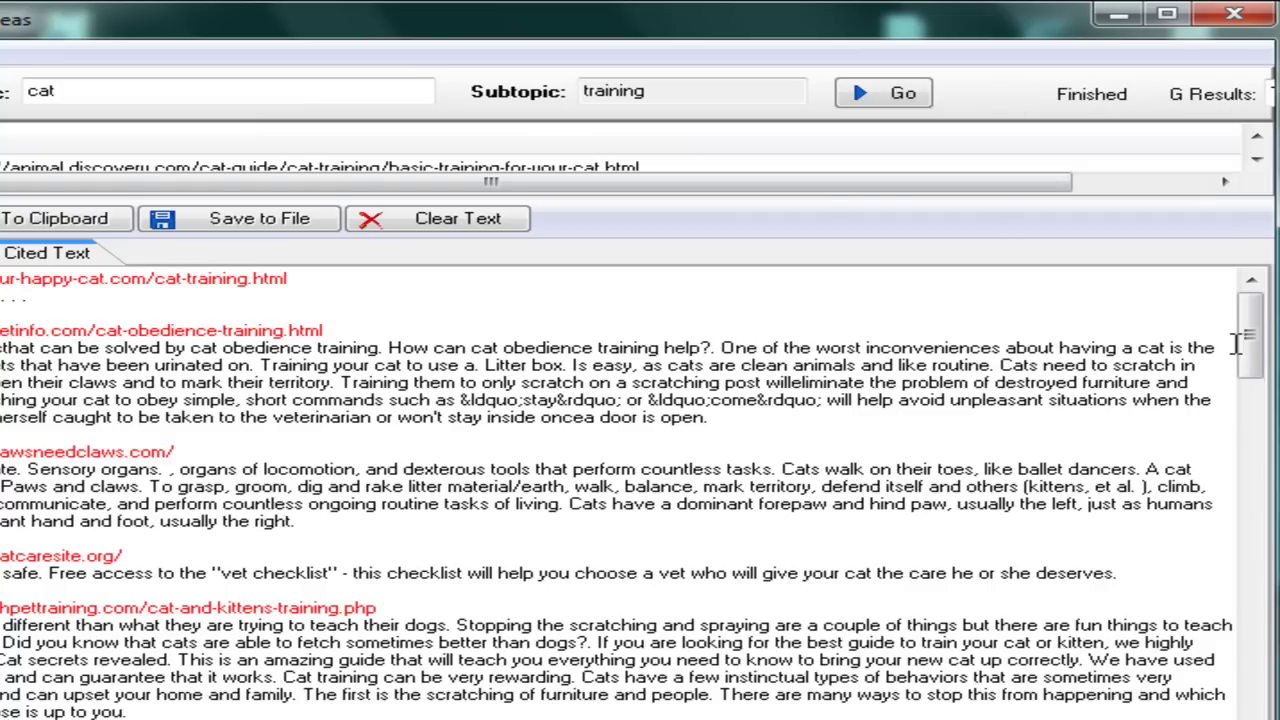
pyautogui.moveTo(1250, 335); pyautogui.dragTo(1251, 403)
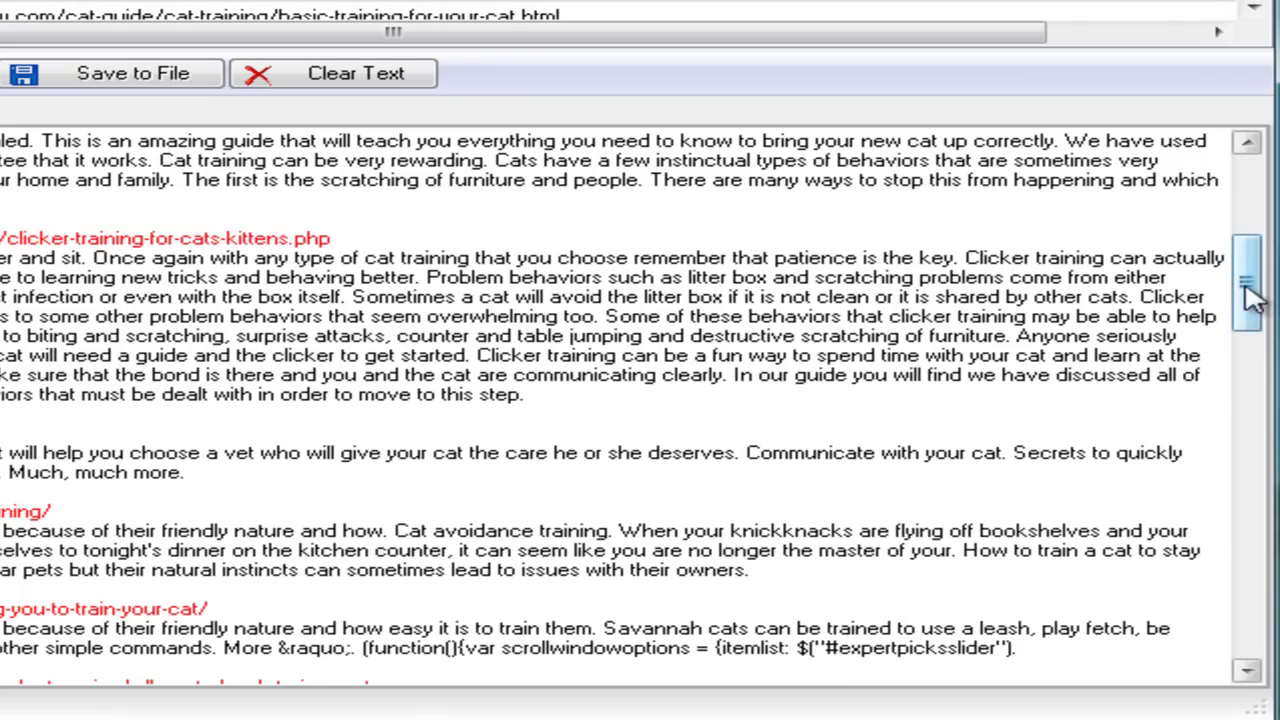
pyautogui.moveTo(1250, 295); pyautogui.dragTo(1243, 380)
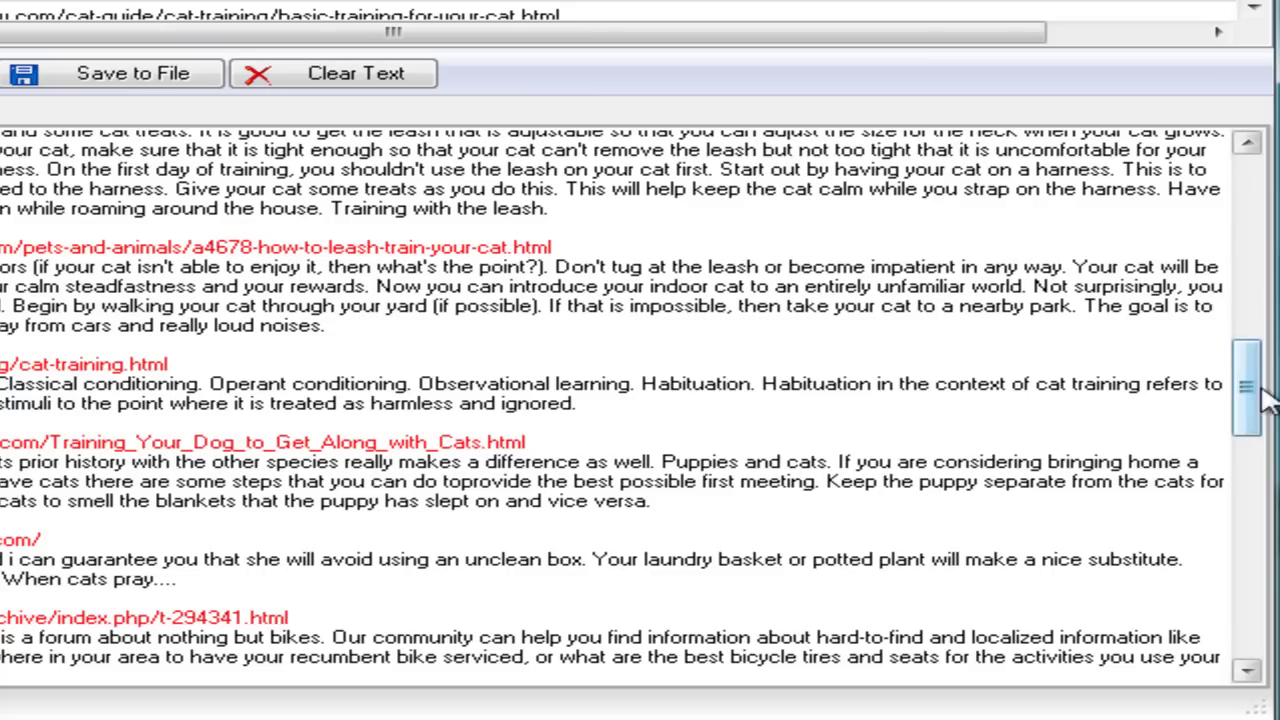
pyautogui.moveTo(1250, 398); pyautogui.dragTo(1242, 212)
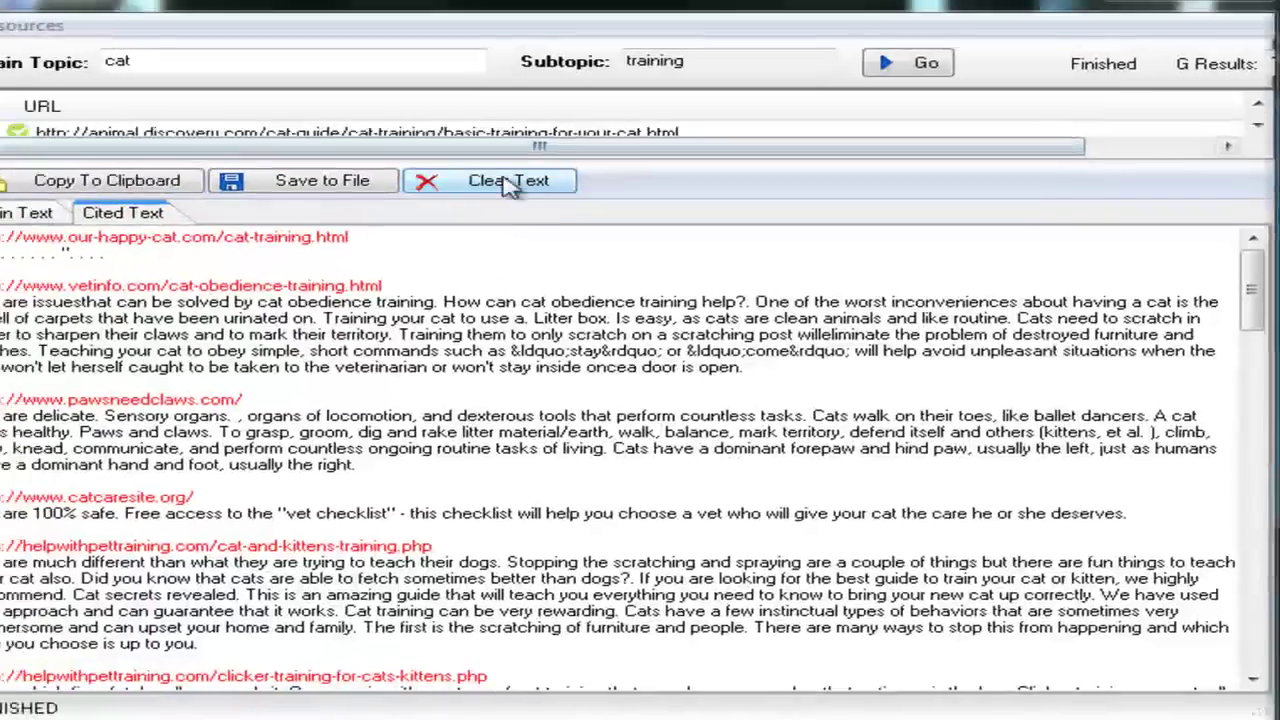
# - Clear the pane, delete the training subtopic and cat main topic, then search yorkie grooming
pyautogui.click(510, 185)
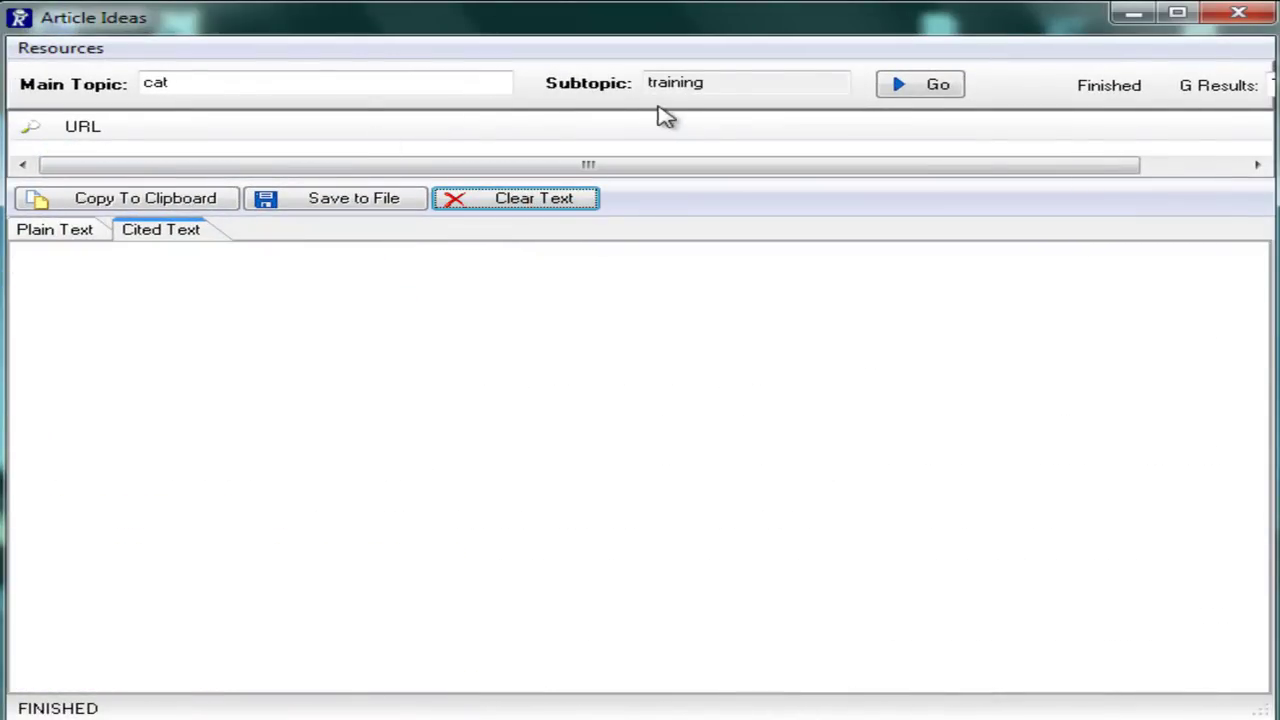
pyautogui.moveTo(685, 60); pyautogui.dragTo(589, 64)
pyautogui.press('BackSpace')
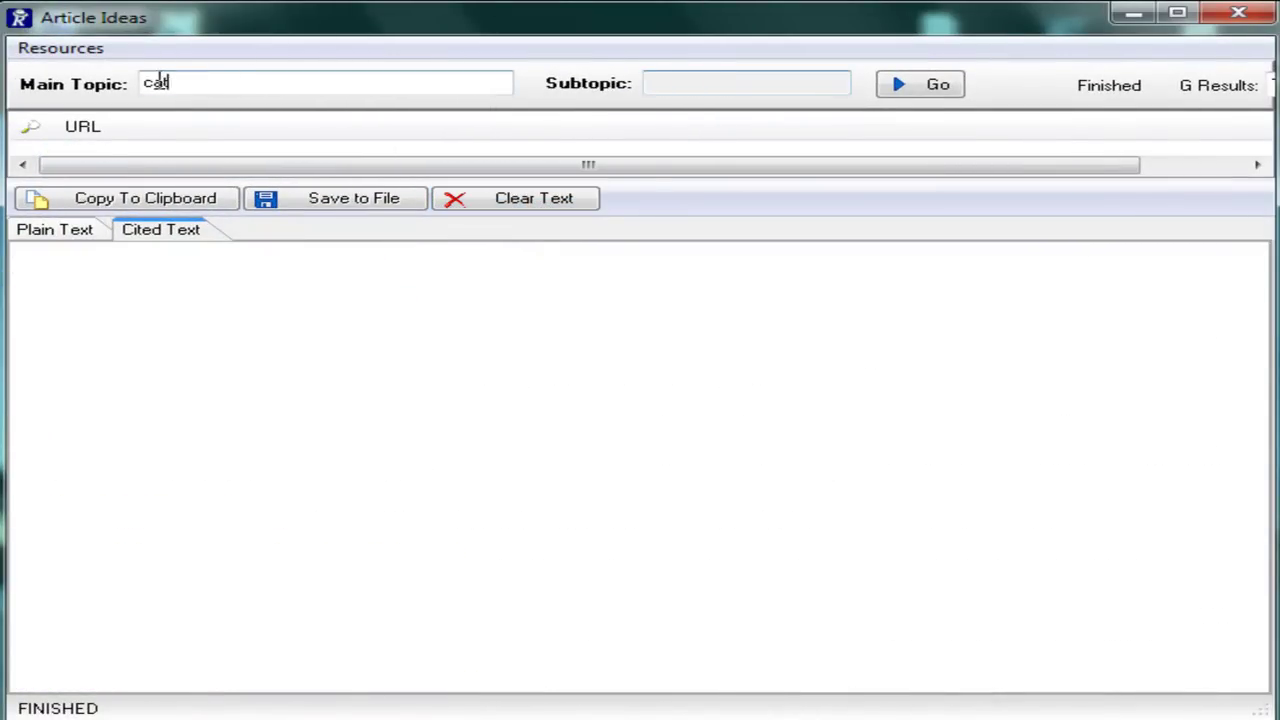
pyautogui.moveTo(149, 83); pyautogui.dragTo(294, 86)
pyautogui.press('BackSpace')
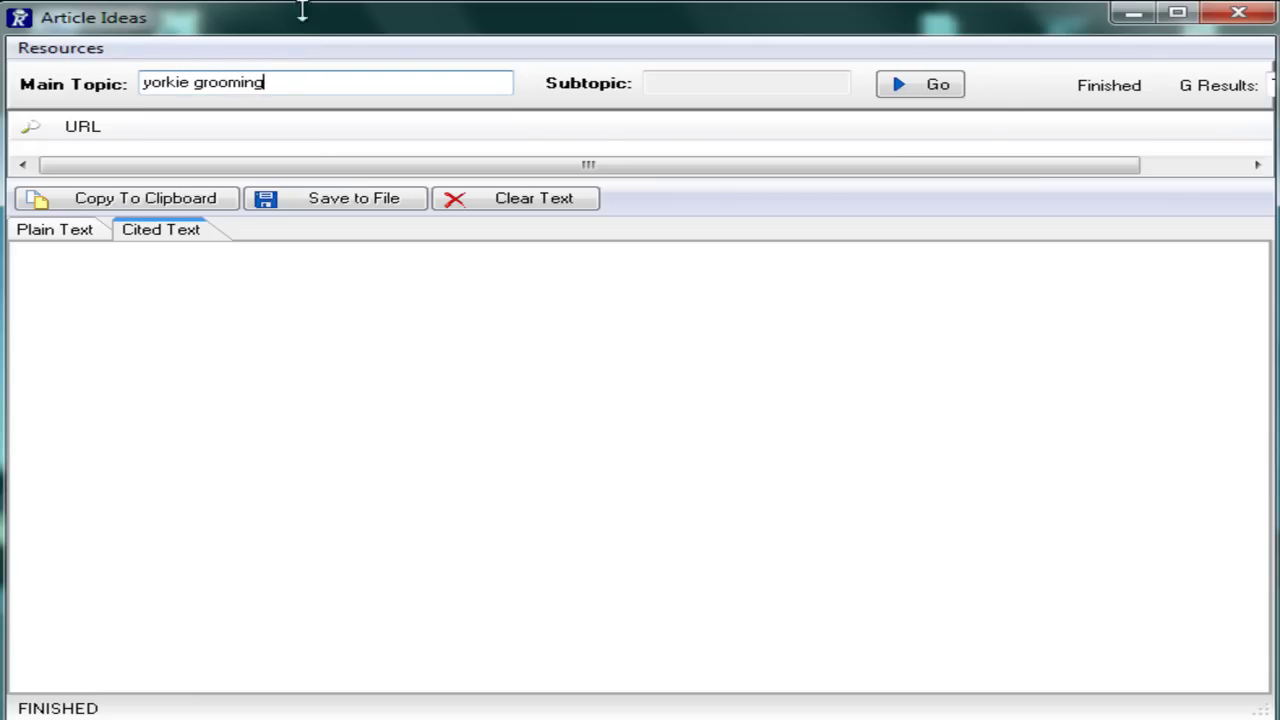
pyautogui.click(944, 92)
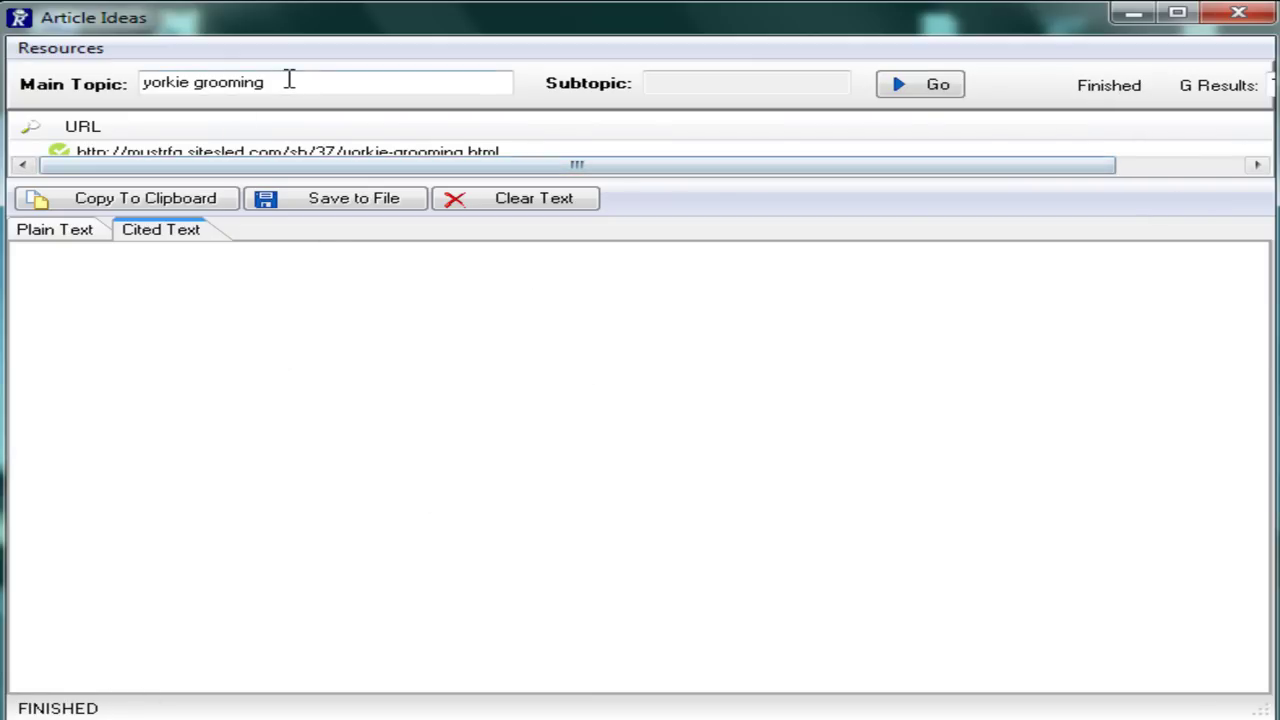
# - Trim the main topic to yorkie, set subtopic groom, and run the search
pyautogui.moveTo(288, 80); pyautogui.dragTo(189, 77)
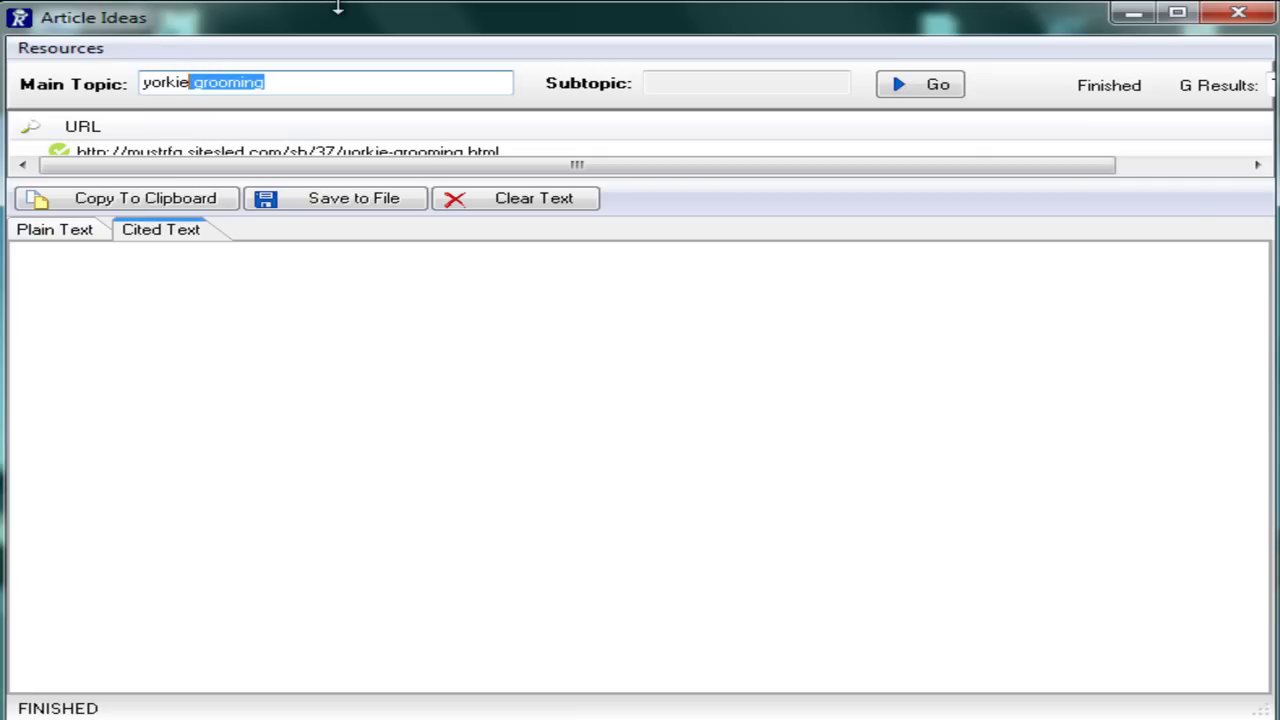
pyautogui.press('BackSpace')
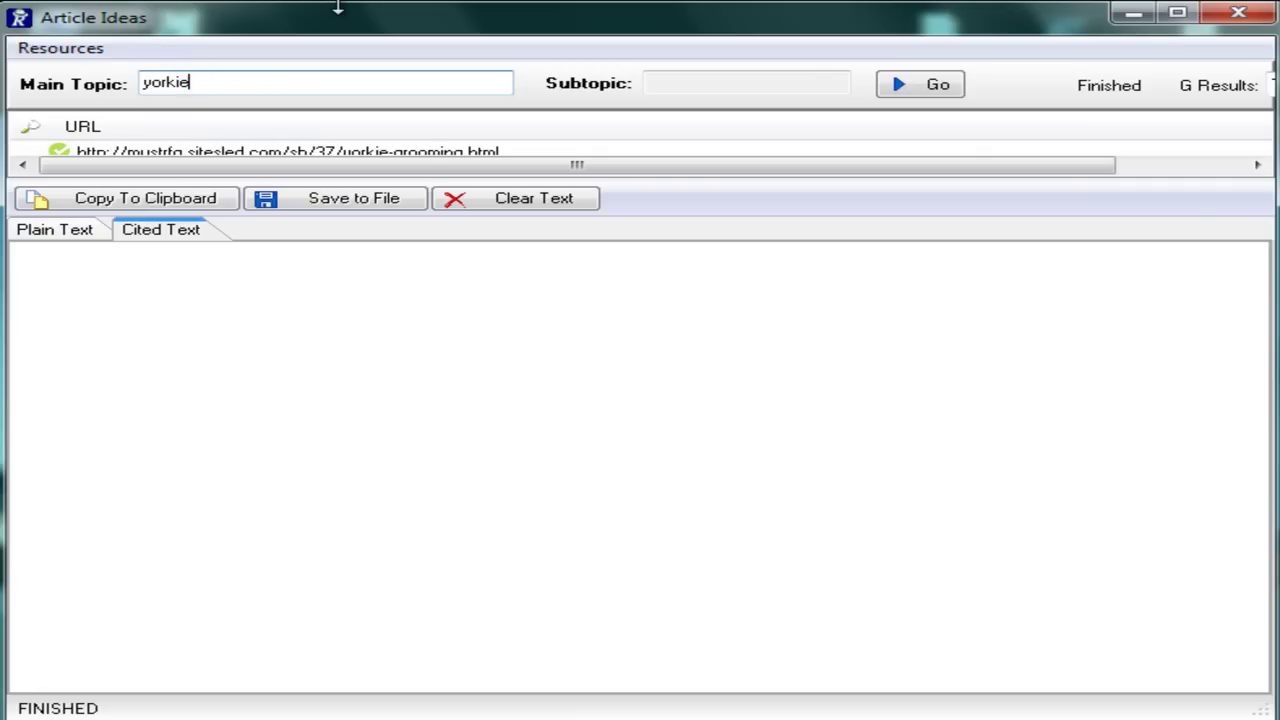
pyautogui.click(690, 85)
pyautogui.write('groom')
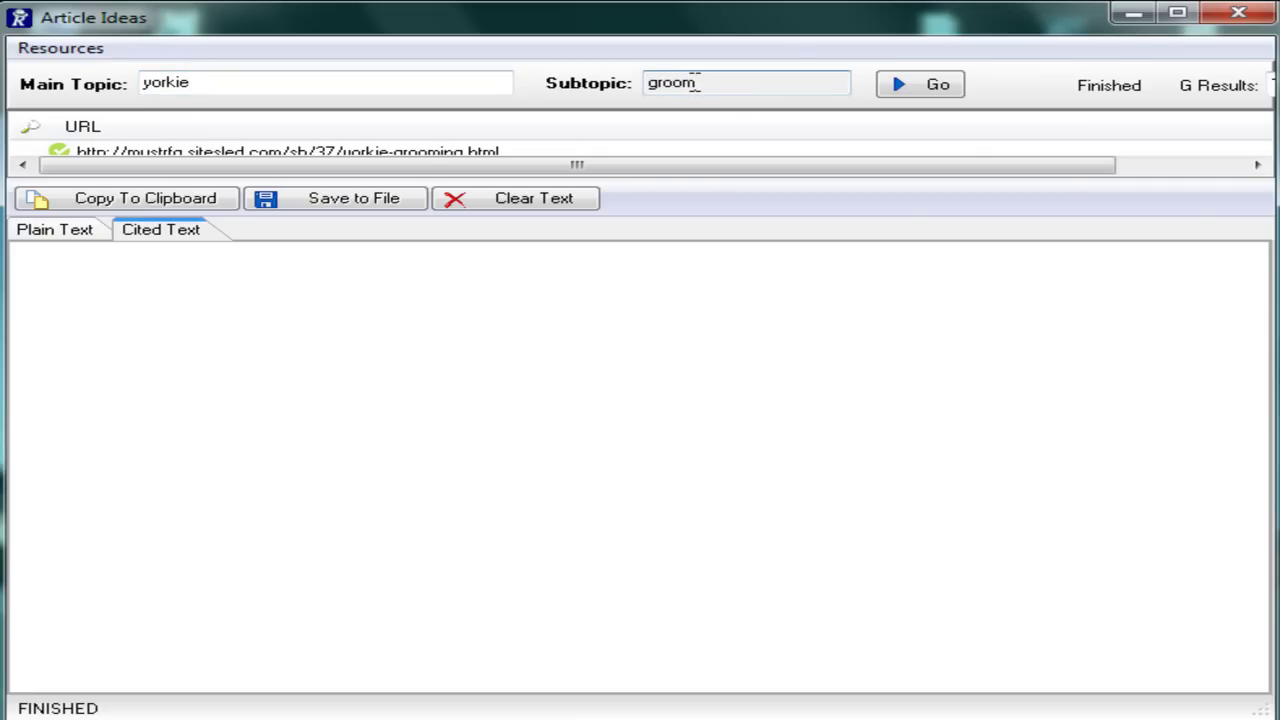
pyautogui.click(948, 92)
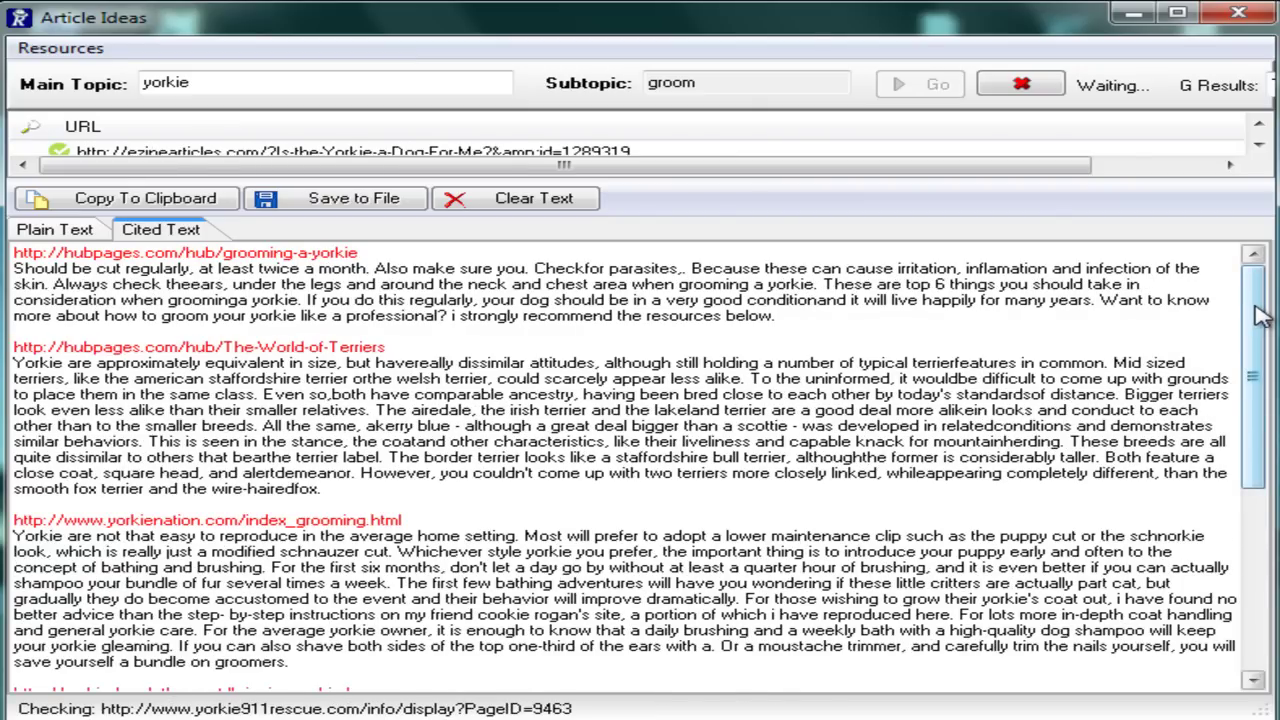
pyautogui.moveTo(1262, 316); pyautogui.dragTo(1258, 490)
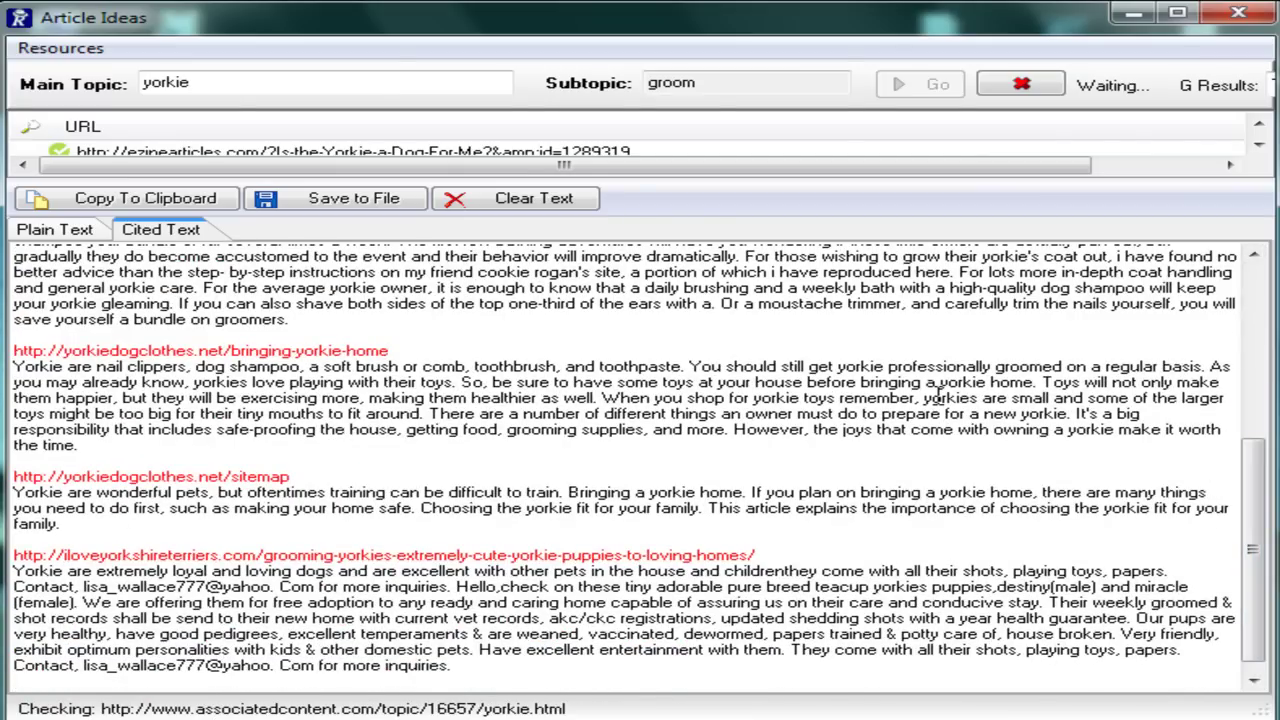